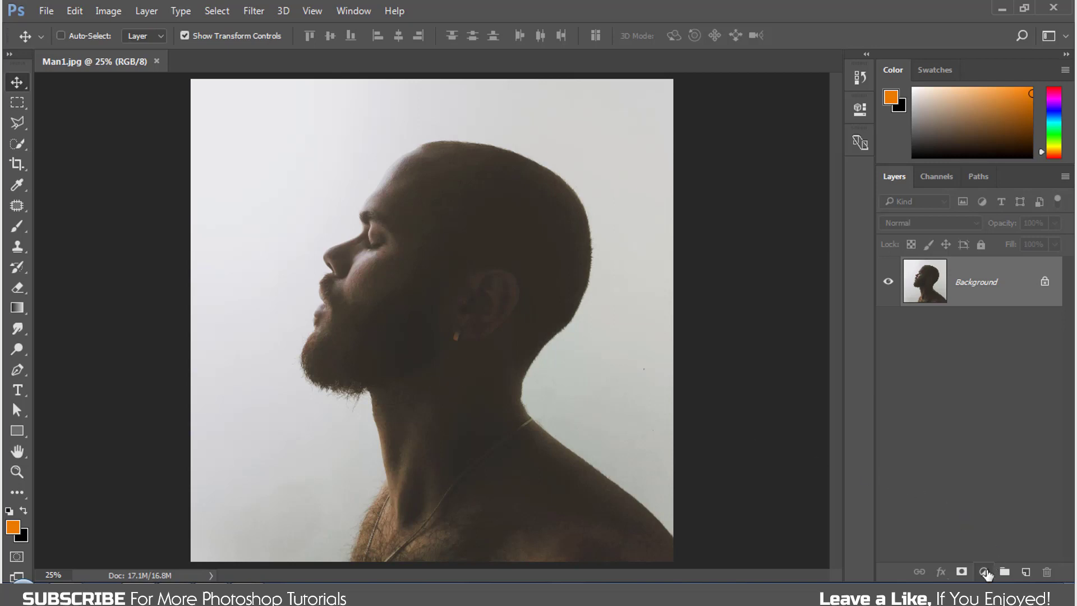
- Add a Levels adjustment layer above the portrait and raise the shadow input level to 28
left_click(984, 572)
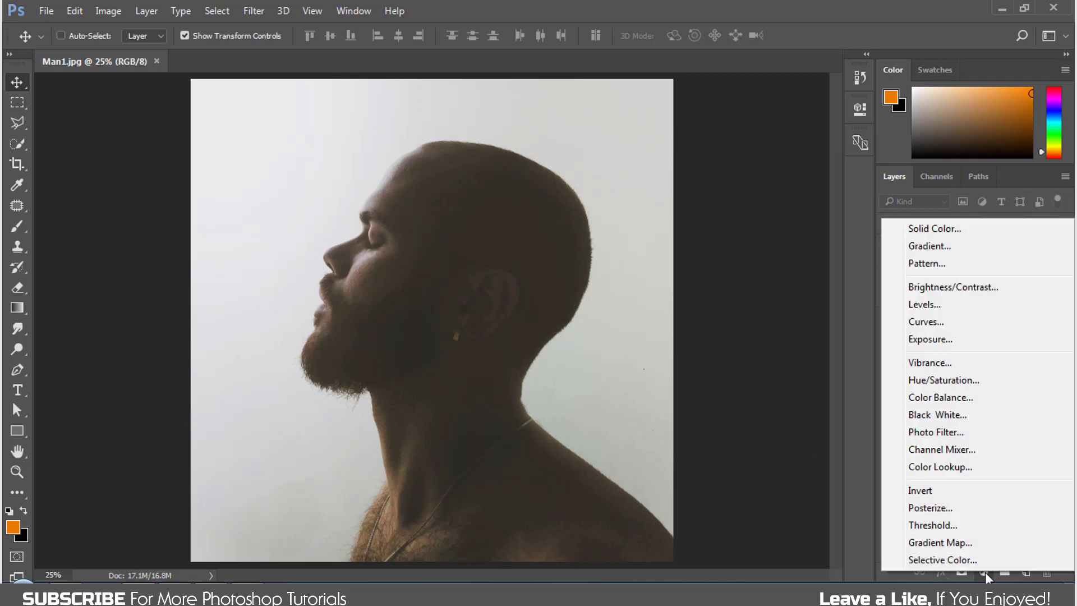
left_click(939, 303)
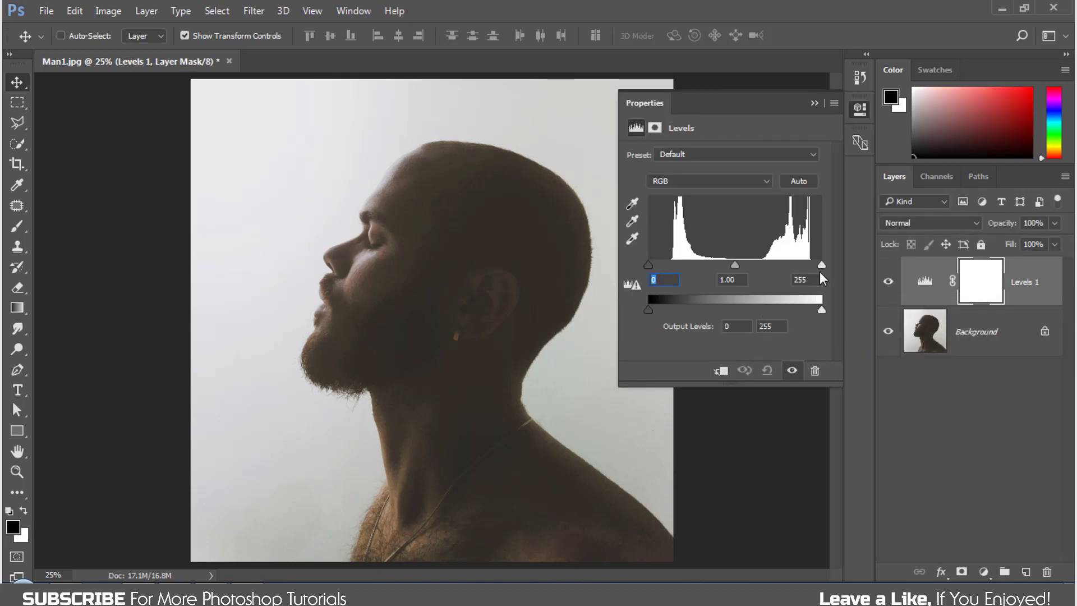
mouse_move(822, 265)
left_mouse_down()
mouse_move(803, 265)
mouse_move(821, 265)
left_mouse_up()
mouse_move(648, 266)
left_mouse_down()
mouse_move(676, 268)
mouse_move(668, 266)
left_mouse_up()
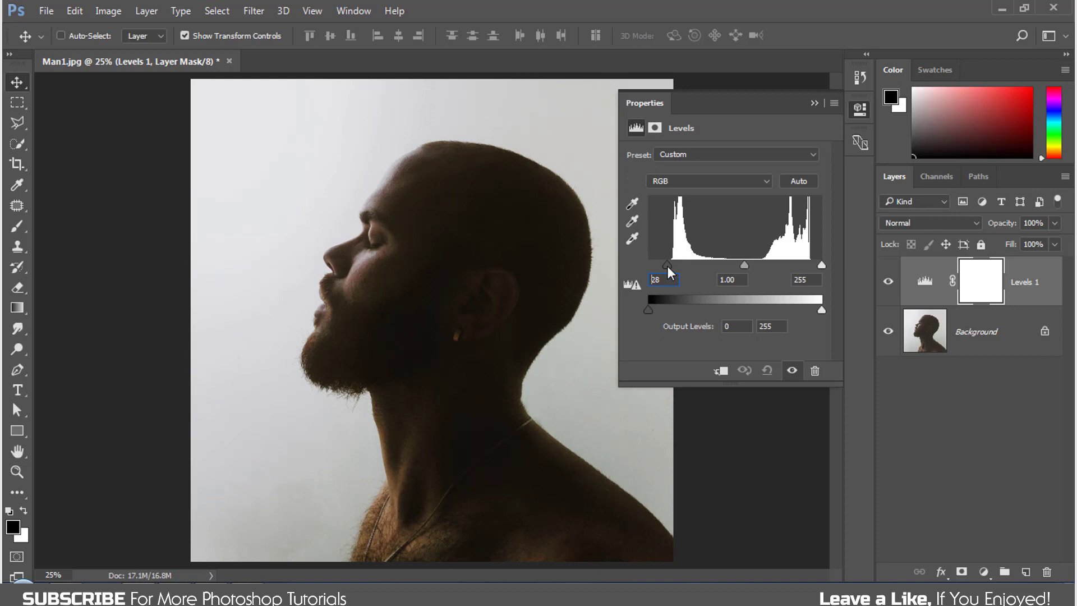
left_click(814, 104)
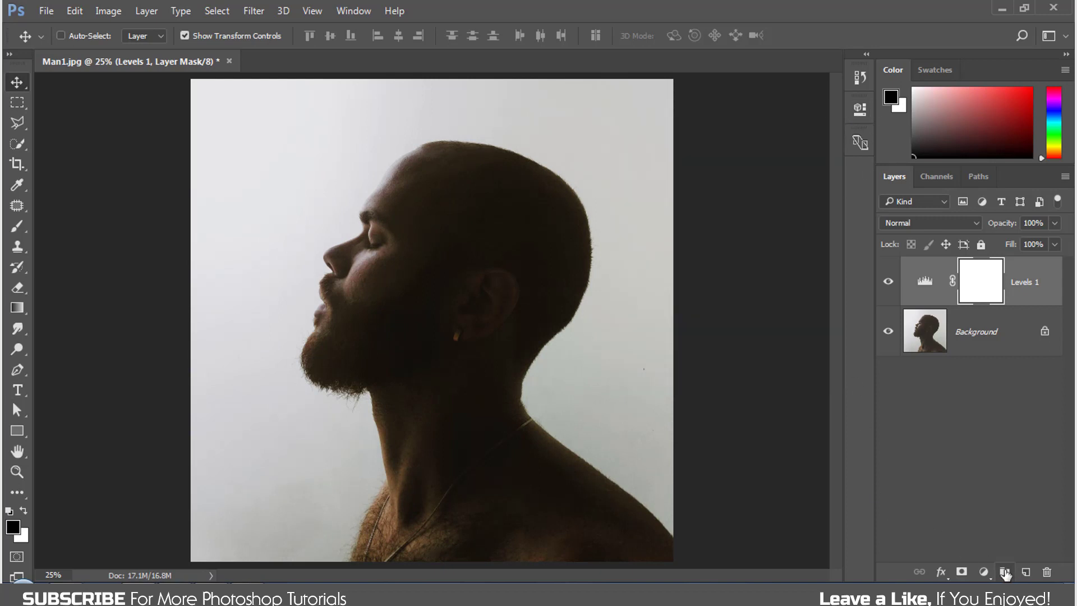
- Add a Hue/Saturation adjustment layer on top with saturation lowered to -39
left_click(985, 571)
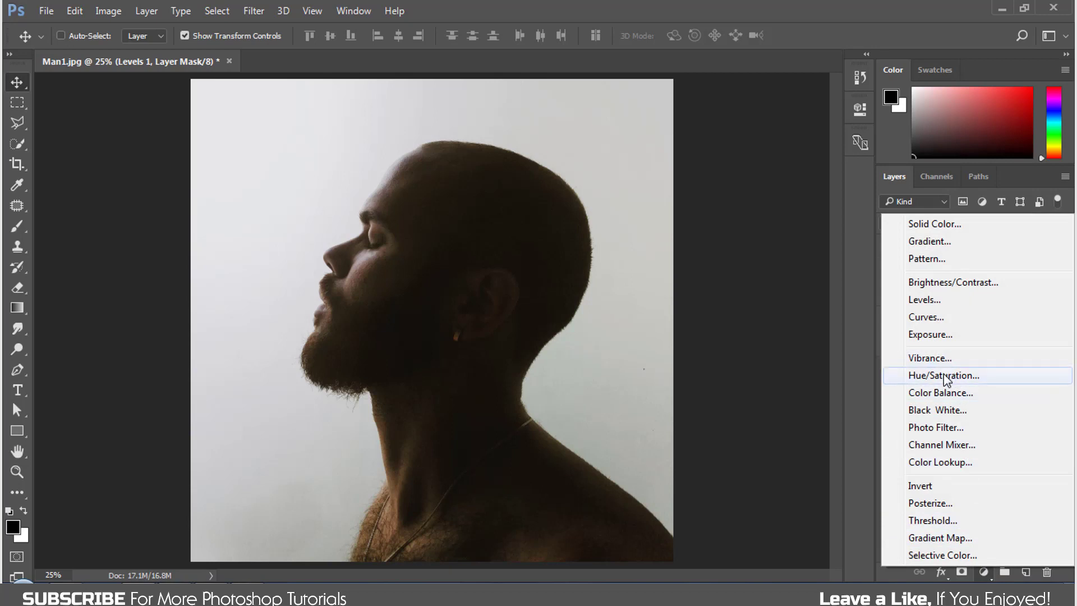
left_click(943, 373)
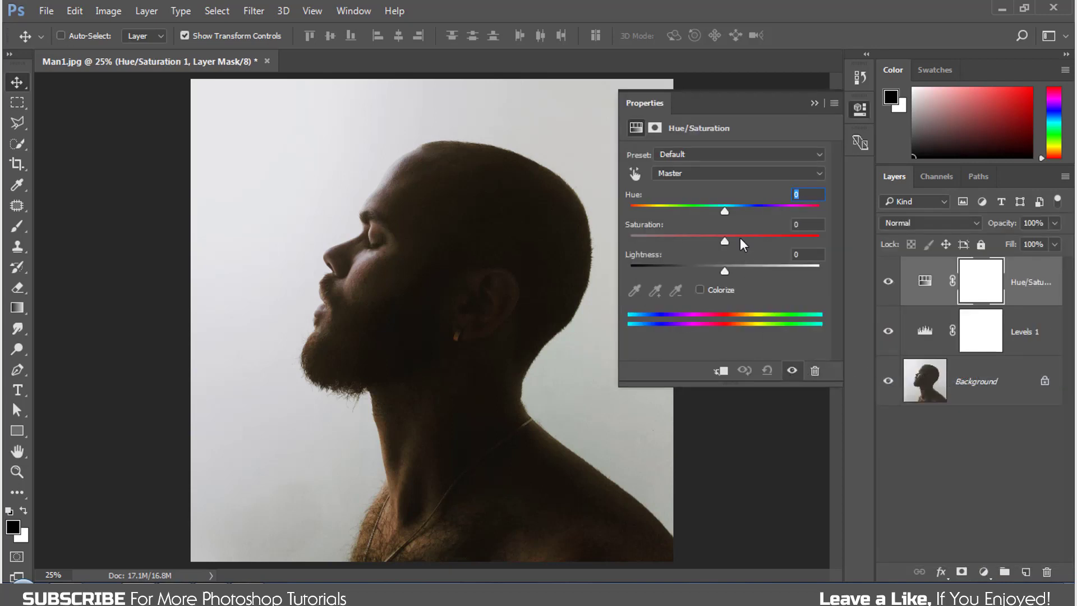
left_click_drag(723, 239, 688, 252)
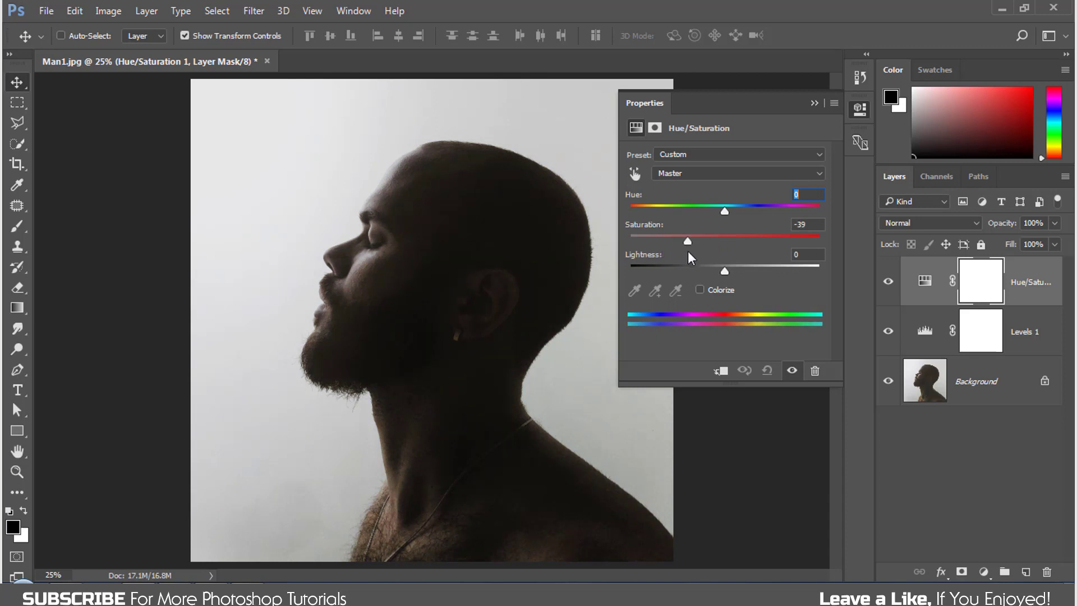
left_click(815, 104)
- Cut the man out of the Background layer with Select and Mask, output to a new layer with layer mask
left_click(951, 392)
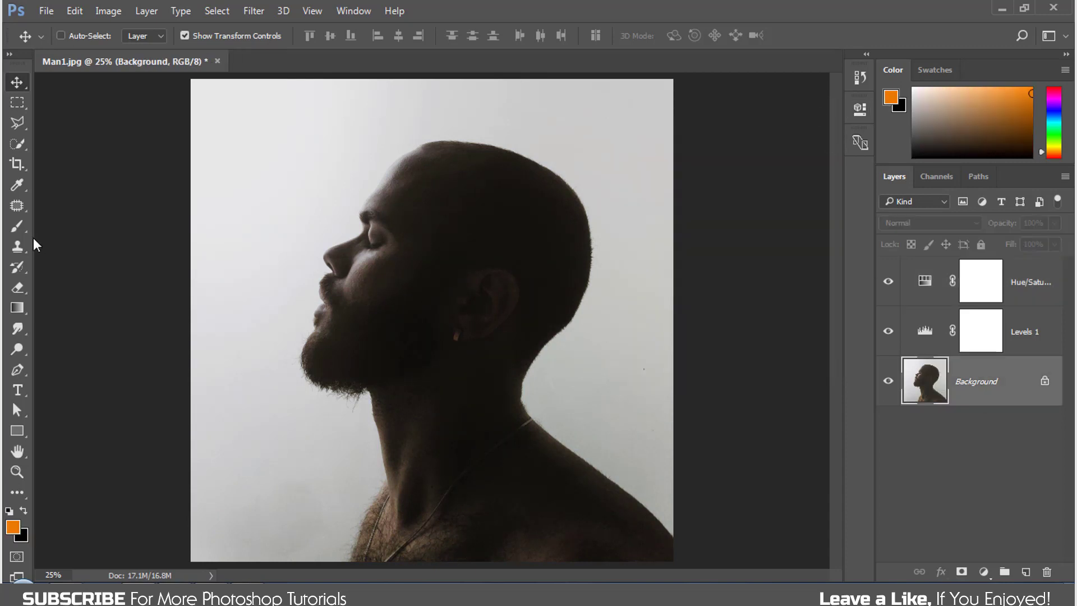
left_click(15, 144)
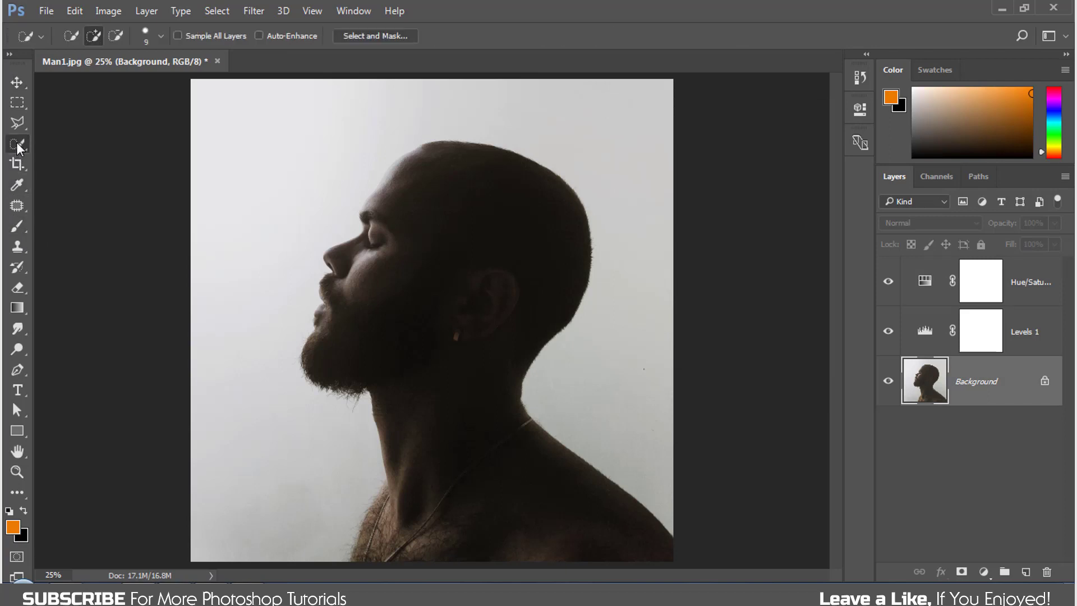
left_click(371, 36)
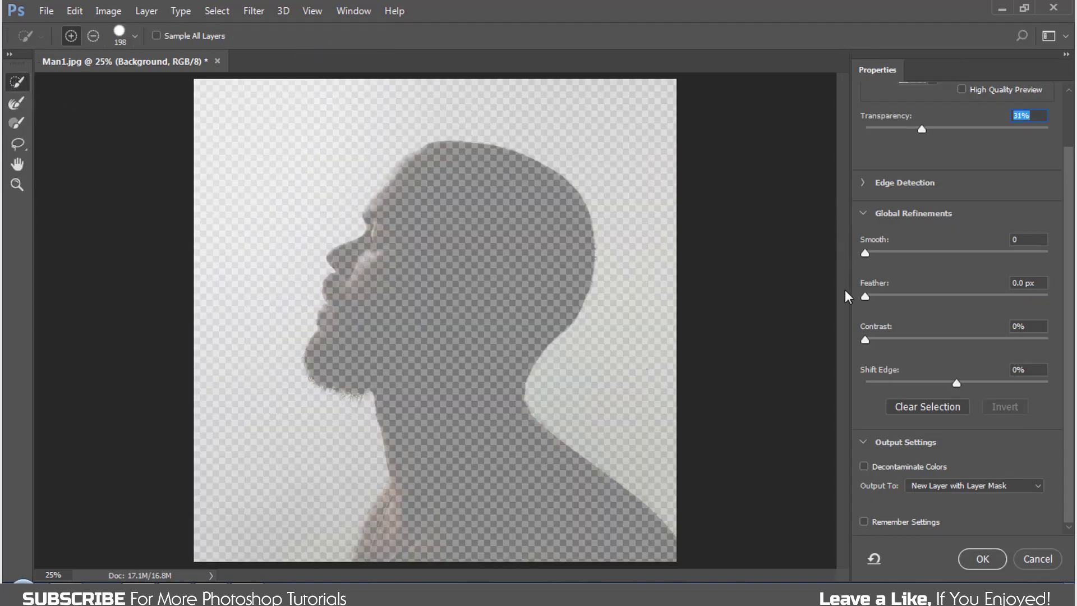
mouse_move(488, 244)
left_mouse_down()
mouse_move(464, 254)
mouse_move(447, 423)
mouse_move(456, 511)
left_mouse_up()
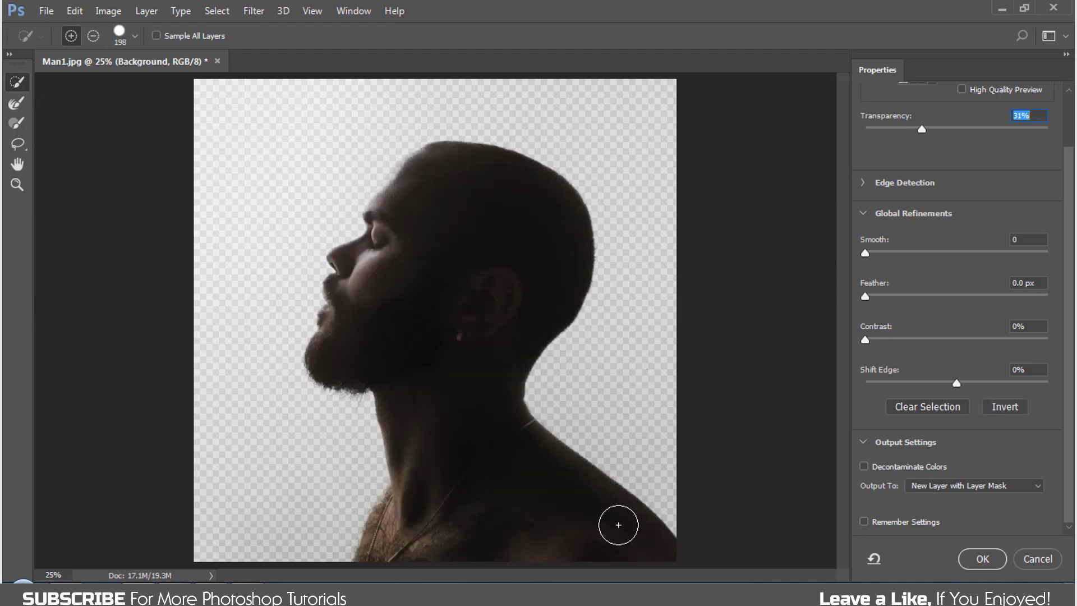
left_click(1025, 477)
left_click(922, 527)
left_click(983, 559)
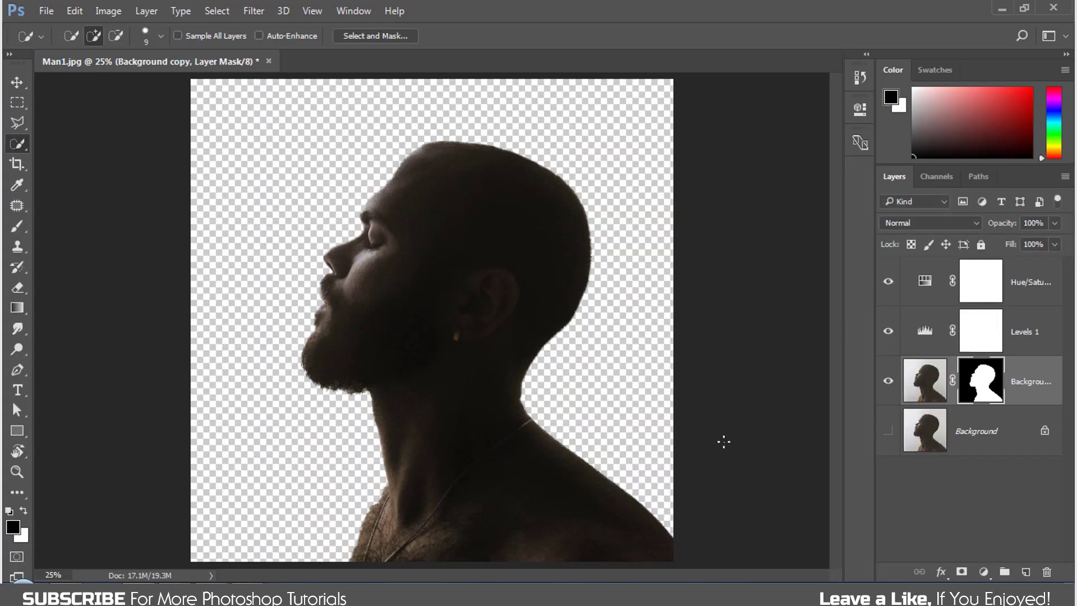
- Add a light grey (#e1e1e1) Solid Color fill layer between the Background layer and the cut-out man
left_click(1007, 443)
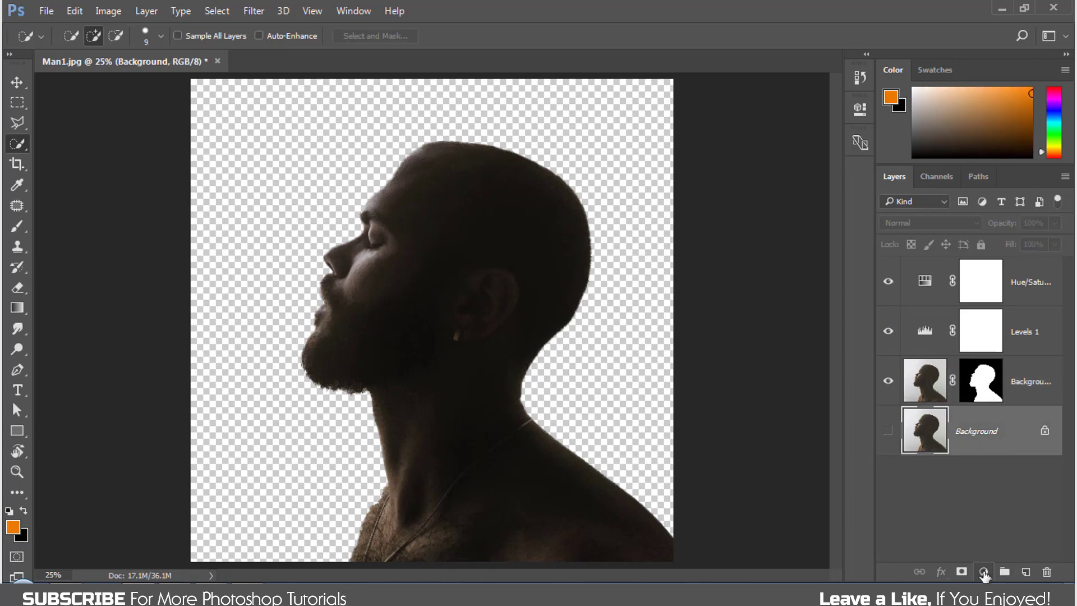
left_click(984, 571)
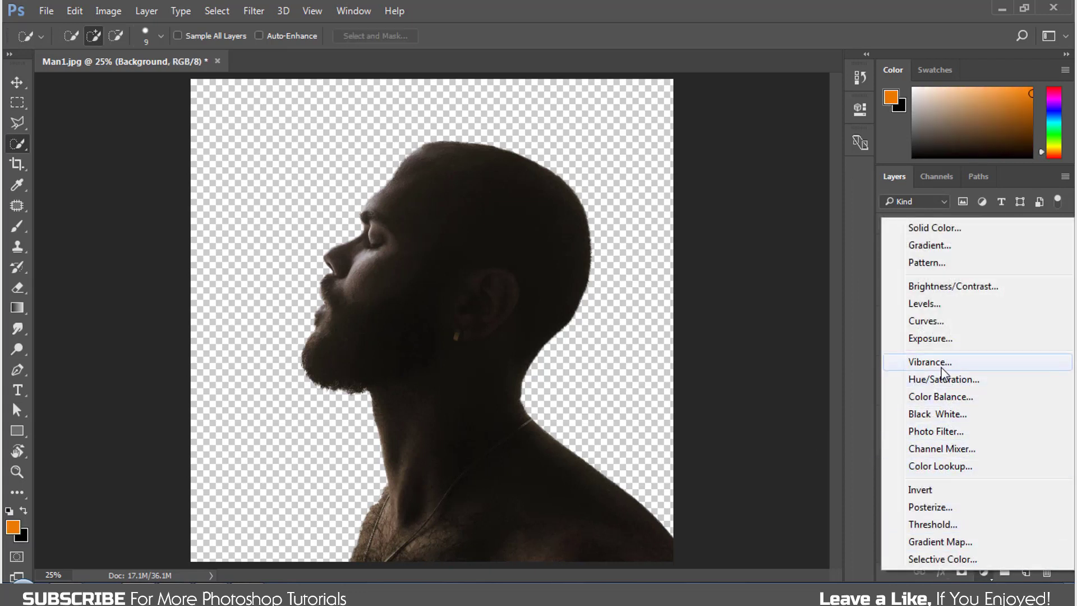
left_click(930, 228)
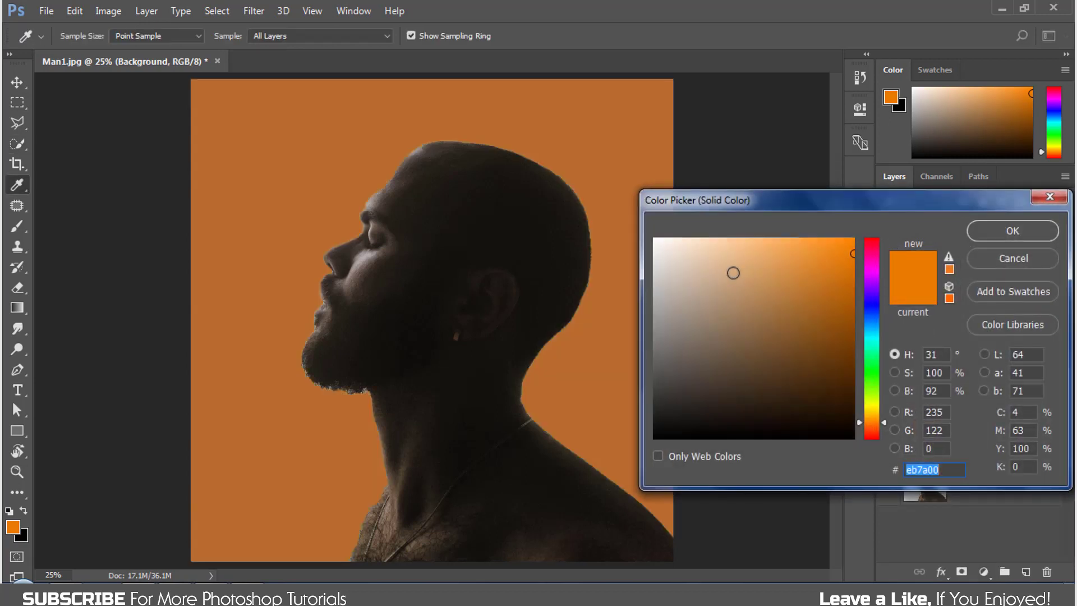
left_click(653, 253)
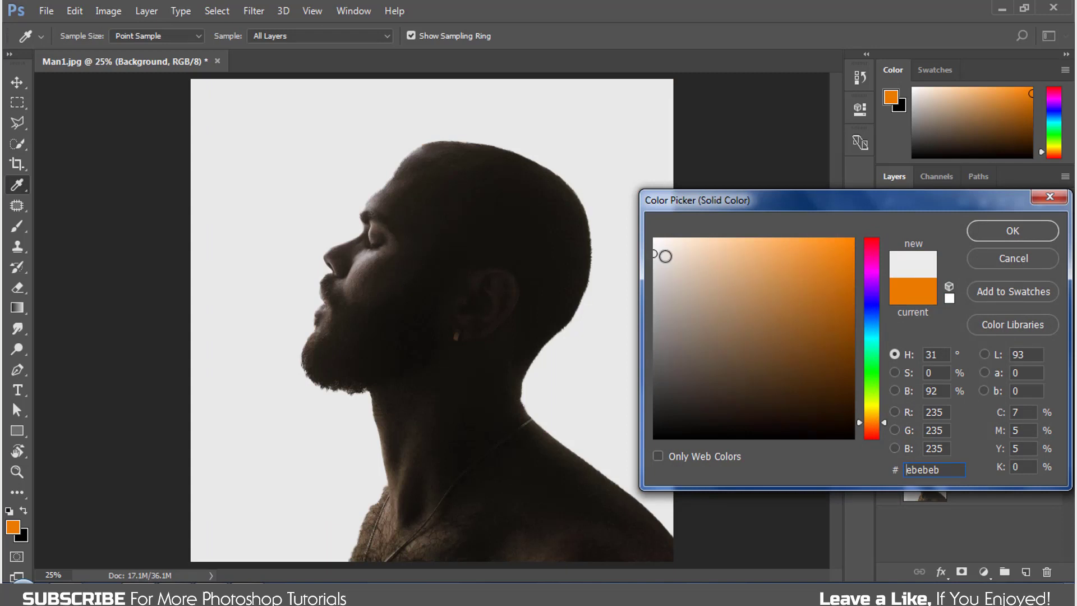
left_click(656, 259)
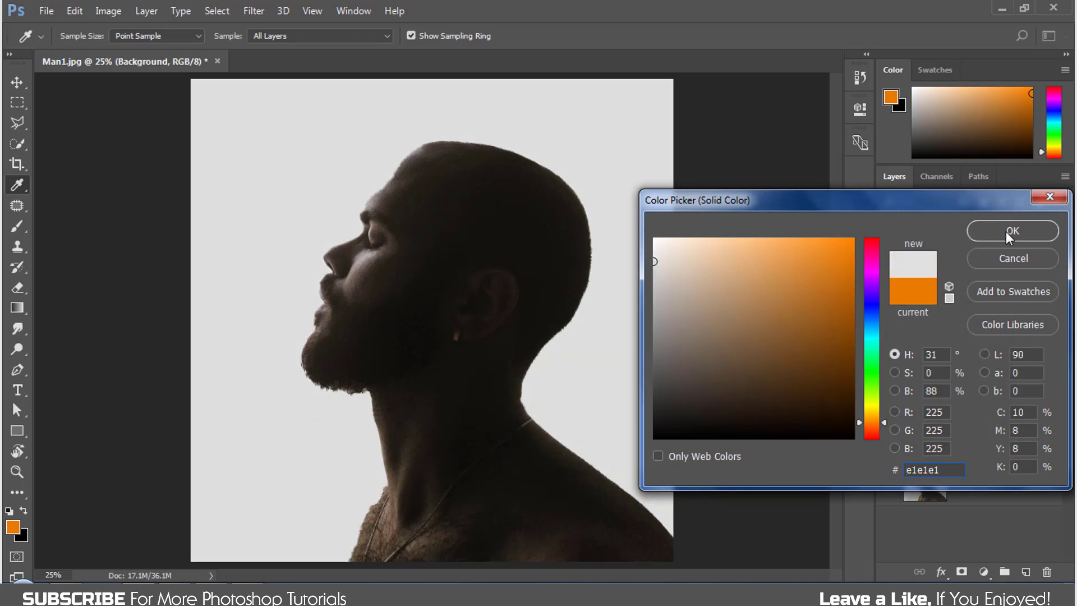
left_click(1012, 231)
key("w")
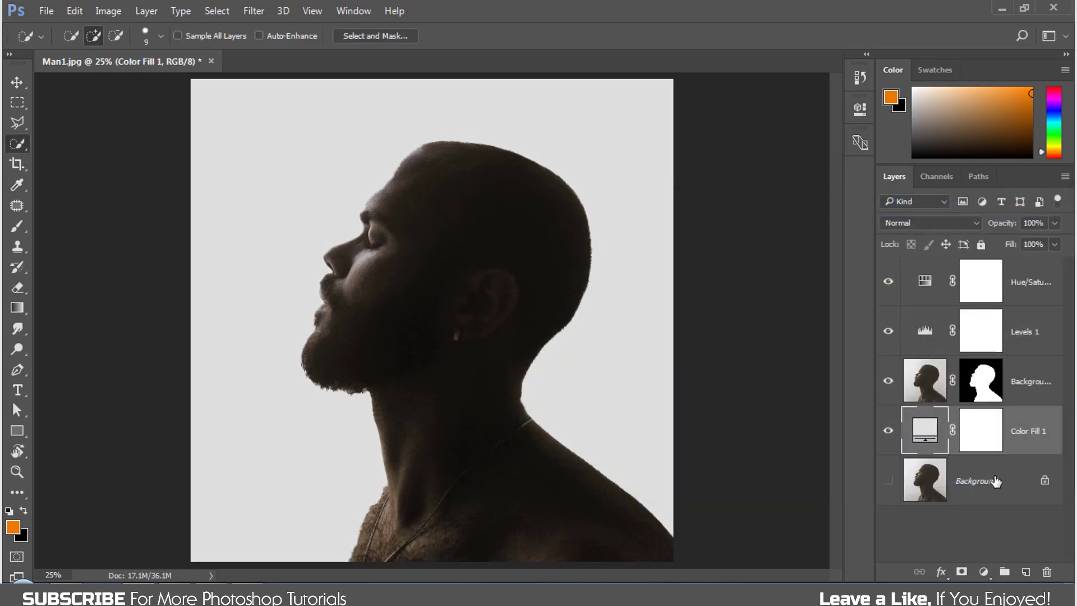
- Delete the original Background layer and group the cut-out man with the Levels and Hue/Saturation layers
left_click_drag(996, 481, 1049, 571)
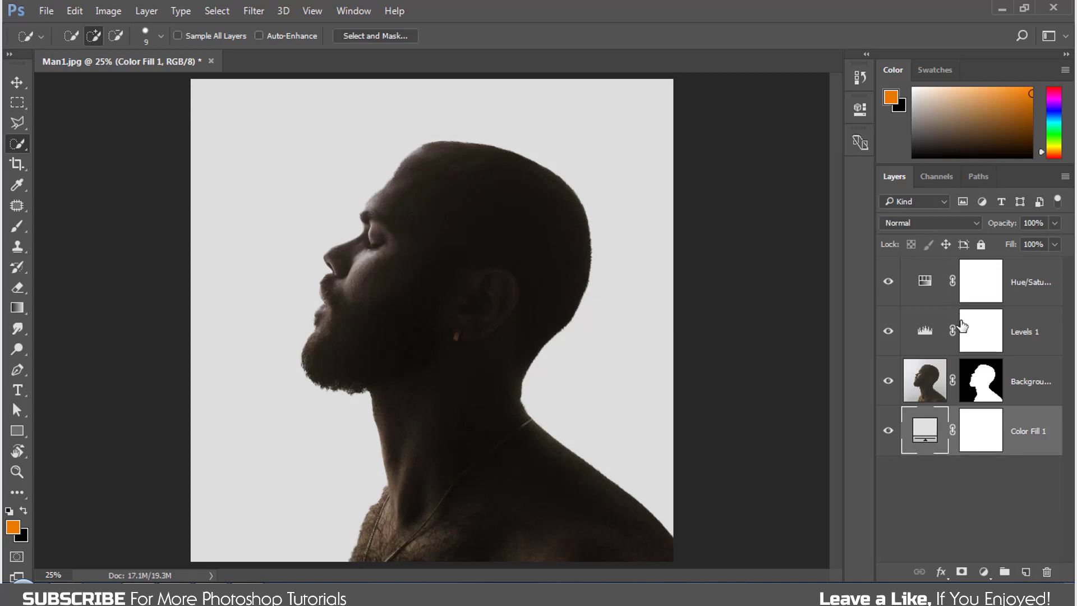
left_click(1015, 387)
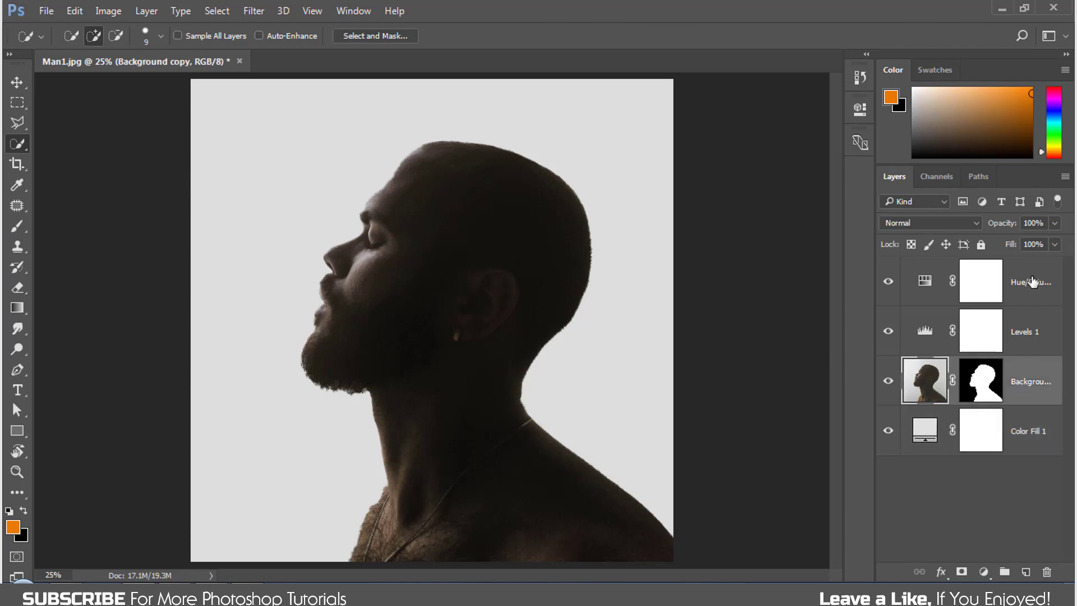
left_click(1032, 282, "shift")
key("ctrl+g")
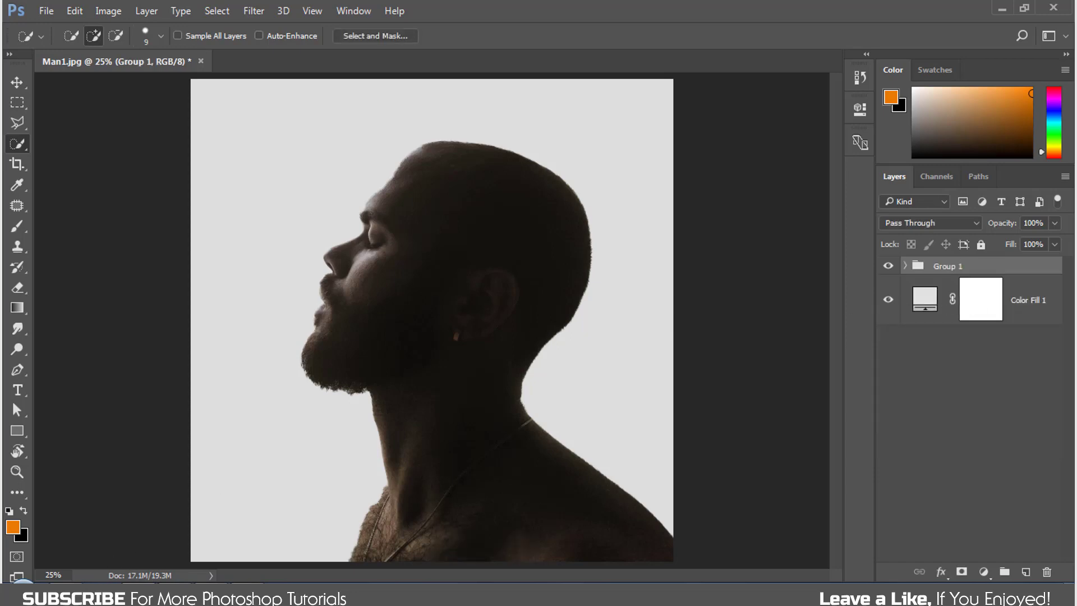
- Place the mountain landscape photo in the document, flip it horizontally and enlarge it to about 146%
left_click(141, 595)
left_click_drag(517, 232, 493, 416)
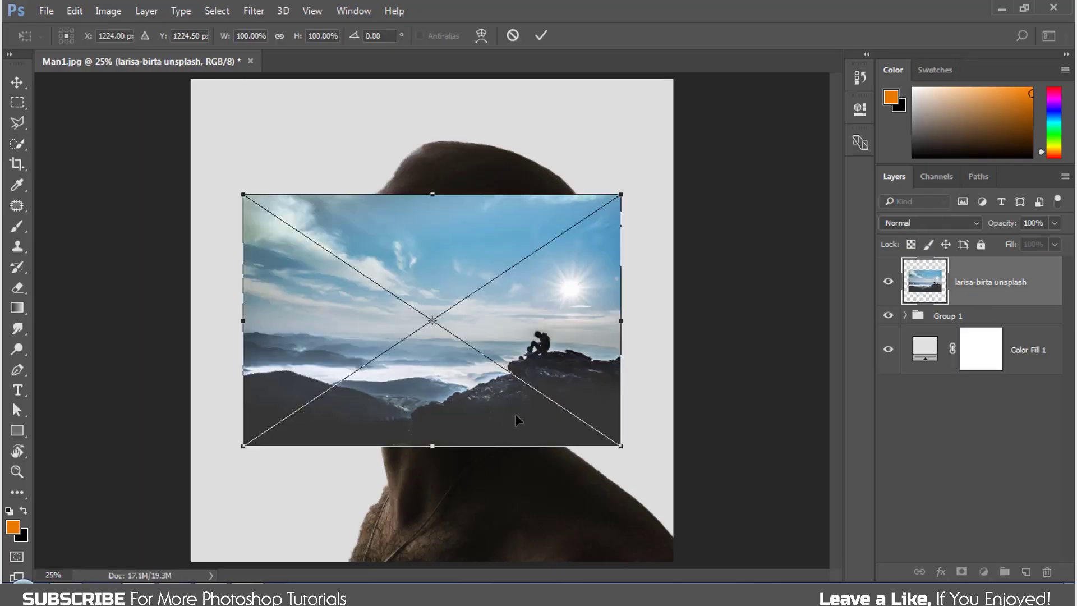
right_click(593, 359)
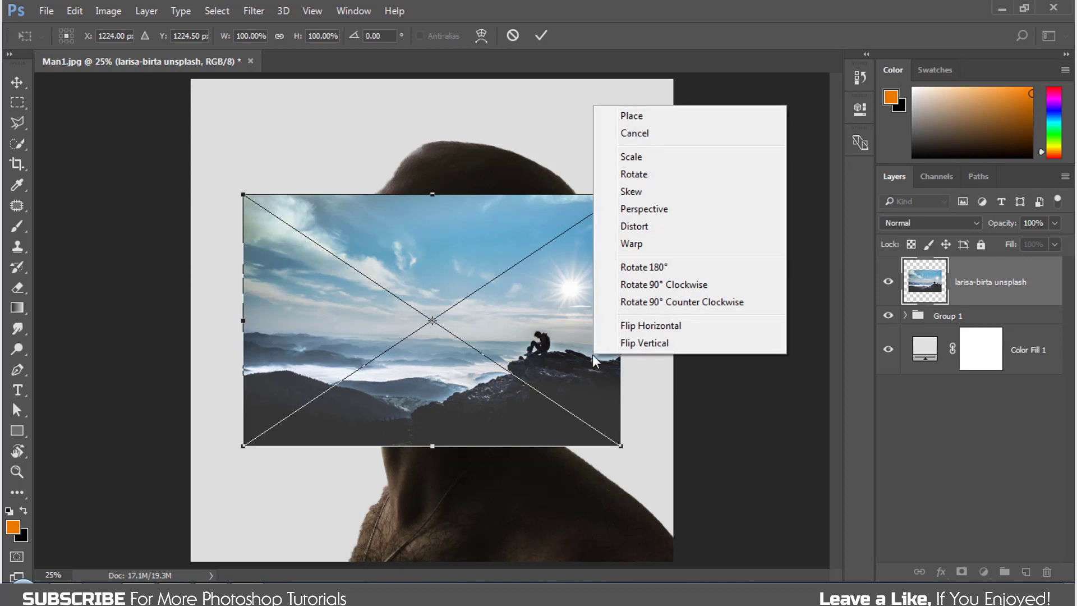
left_click(627, 327)
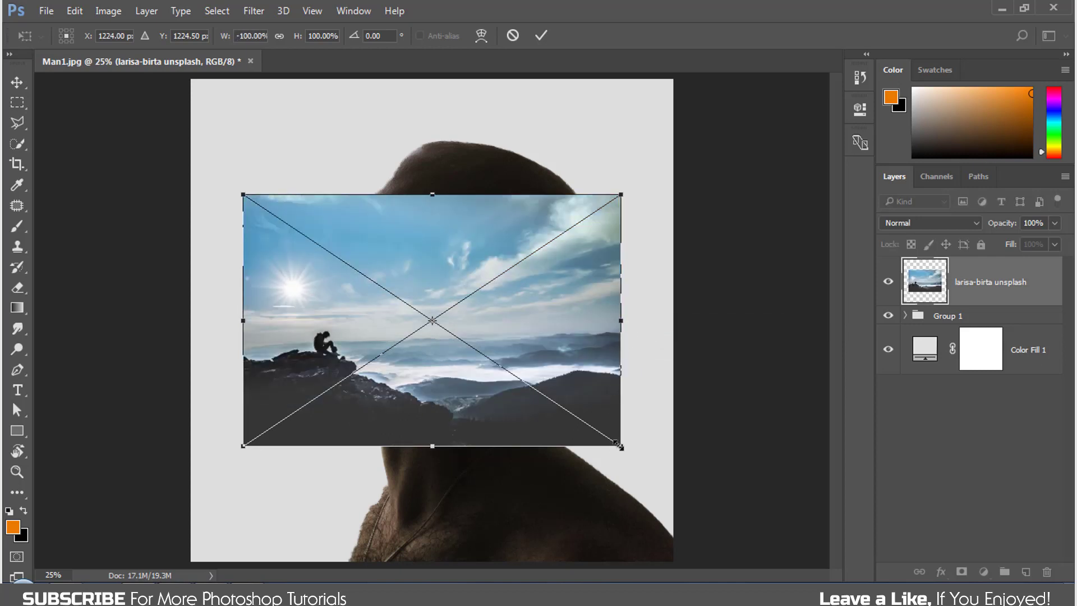
left_click_drag(621, 447, 796, 563)
- Lower the landscape's opacity to 61%, then fit it over the man's head at about 142% scale
left_click_drag(1014, 229, 979, 227)
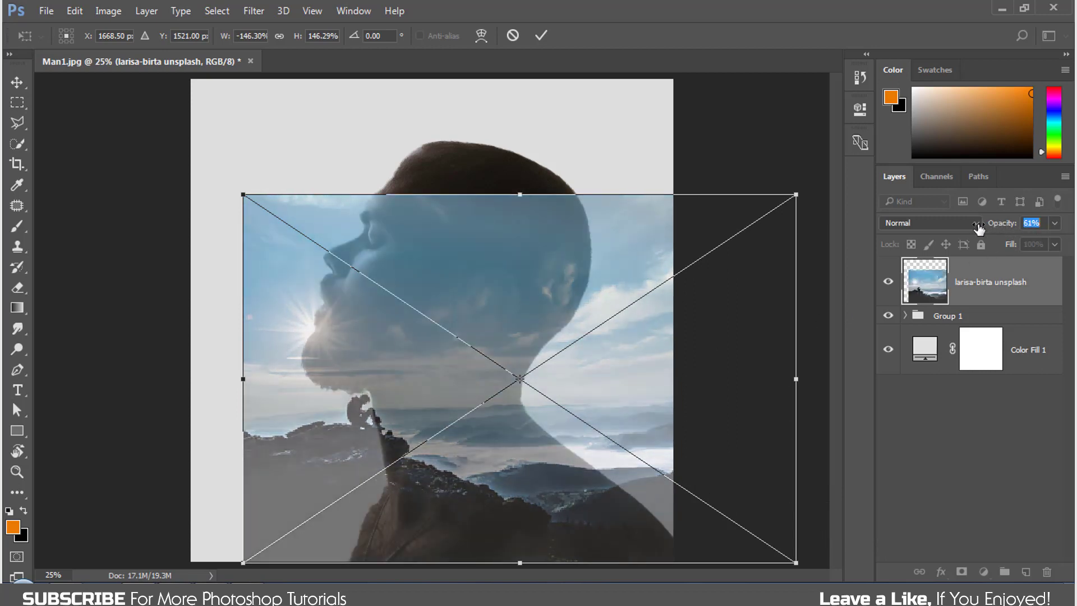
left_click_drag(613, 418, 621, 306)
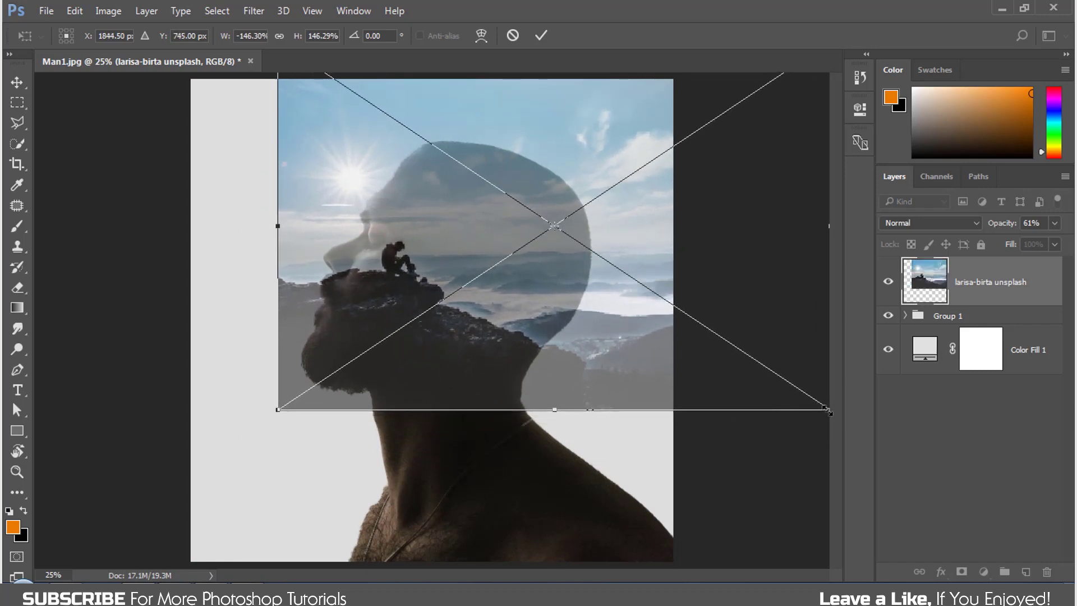
left_click_drag(830, 411, 808, 410)
left_click_drag(589, 353, 593, 353)
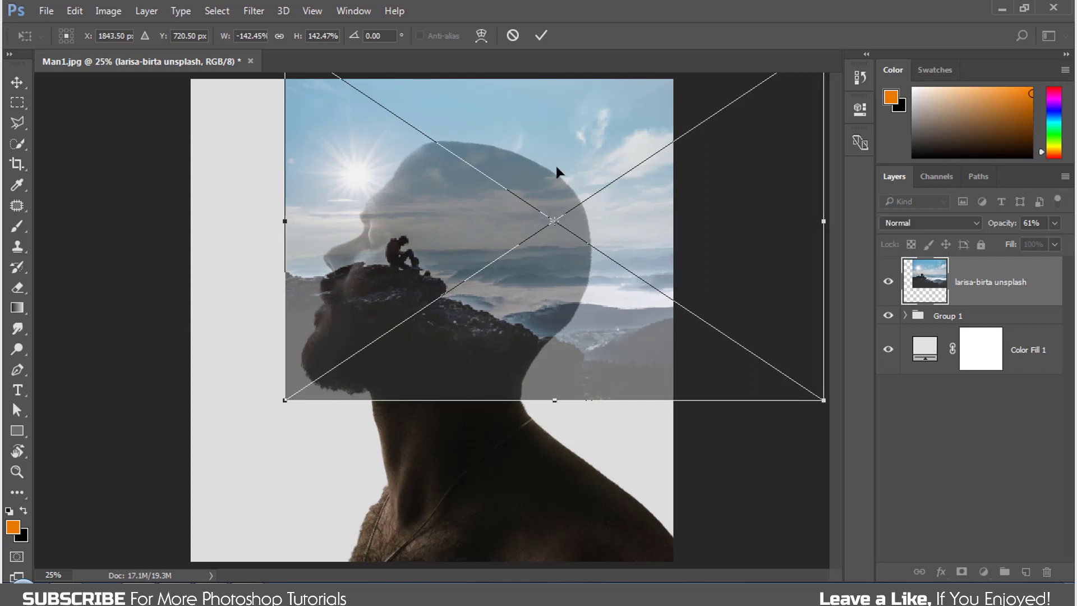
left_click(542, 35)
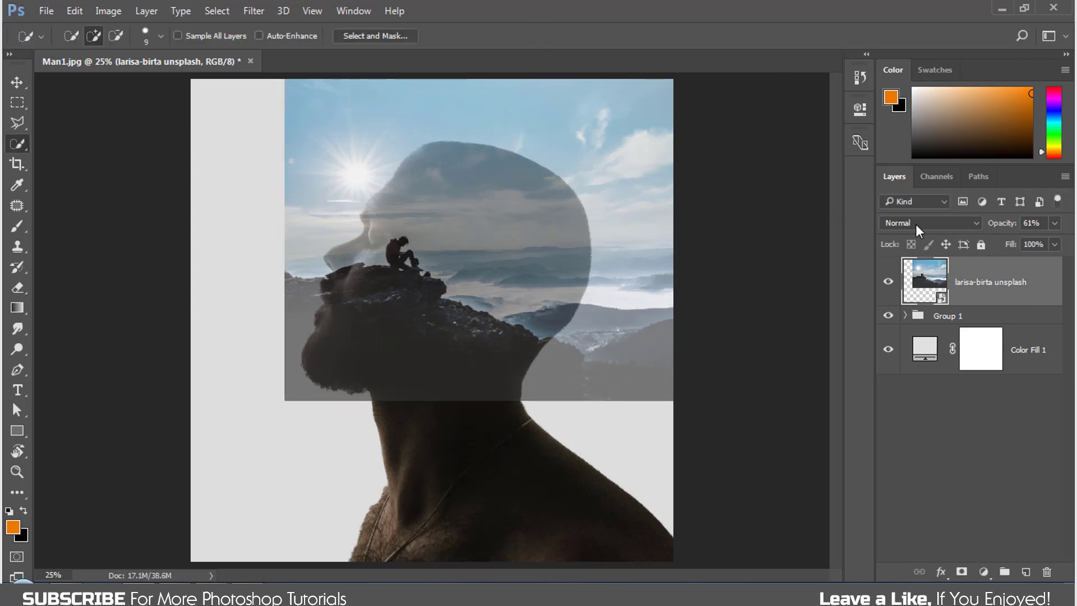
- Set the landscape layer's opacity to 100% and its blend mode to Lighten
left_click(1033, 222)
type("100")
key("Return")
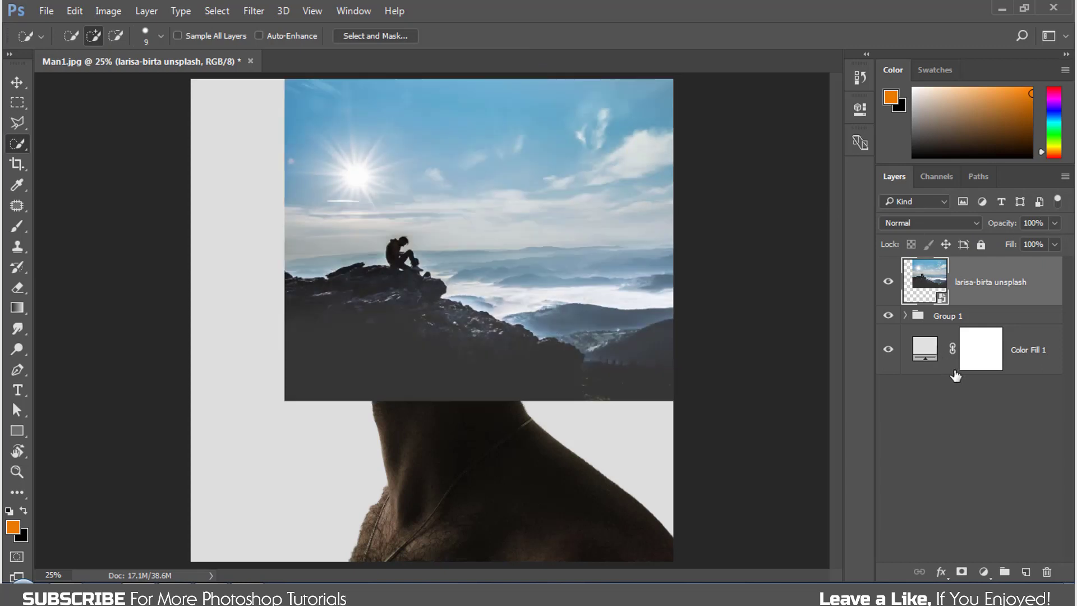
left_click(962, 224)
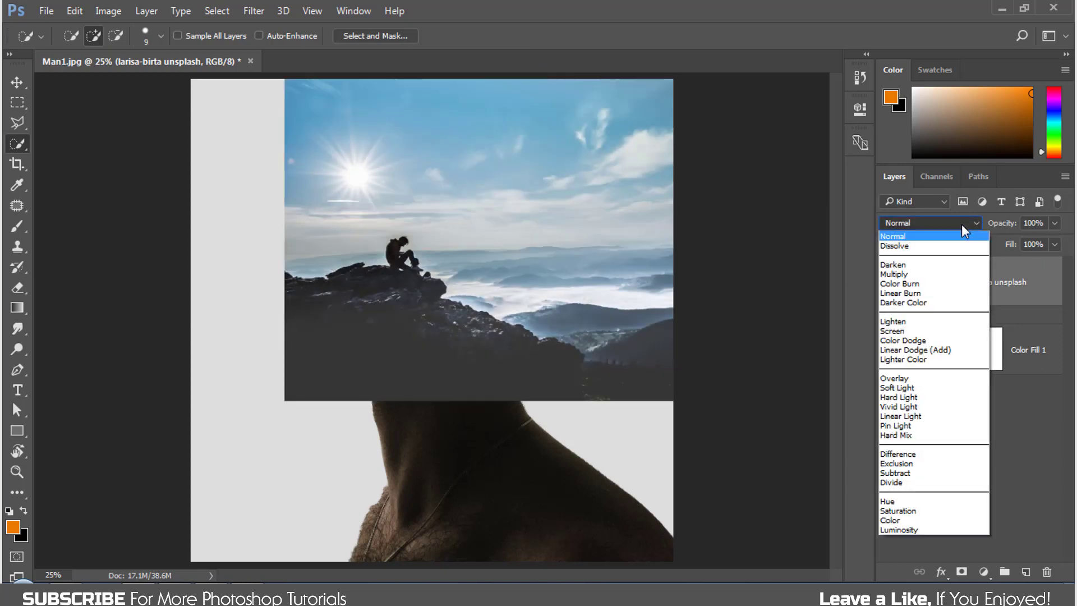
left_click(901, 321)
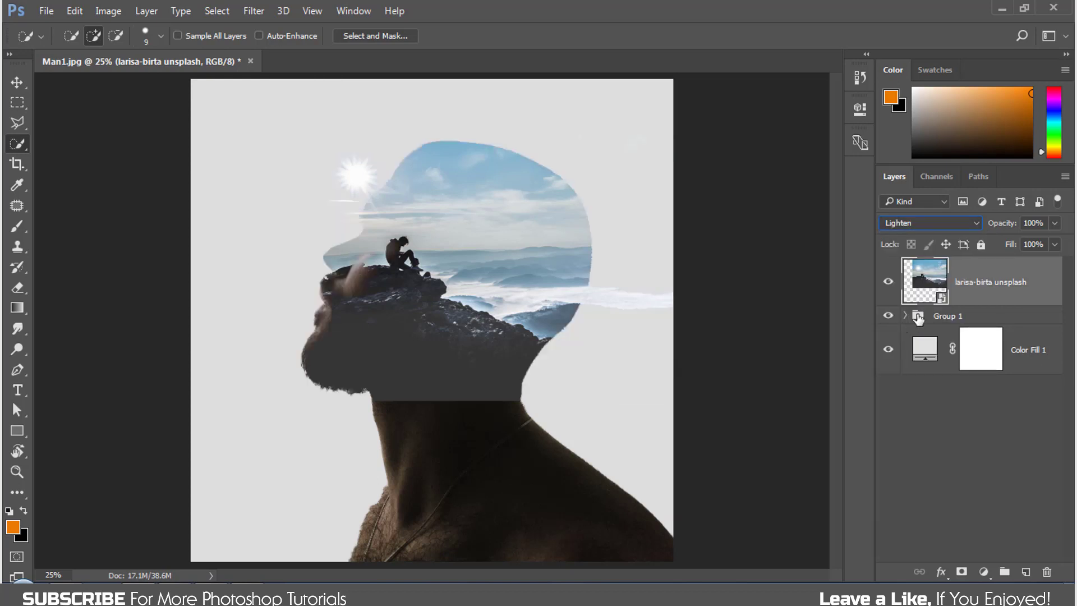
- Clip the landscape layer to Group 1 and give it a layer mask, with the Brush tool ready for painting
right_click(1013, 305)
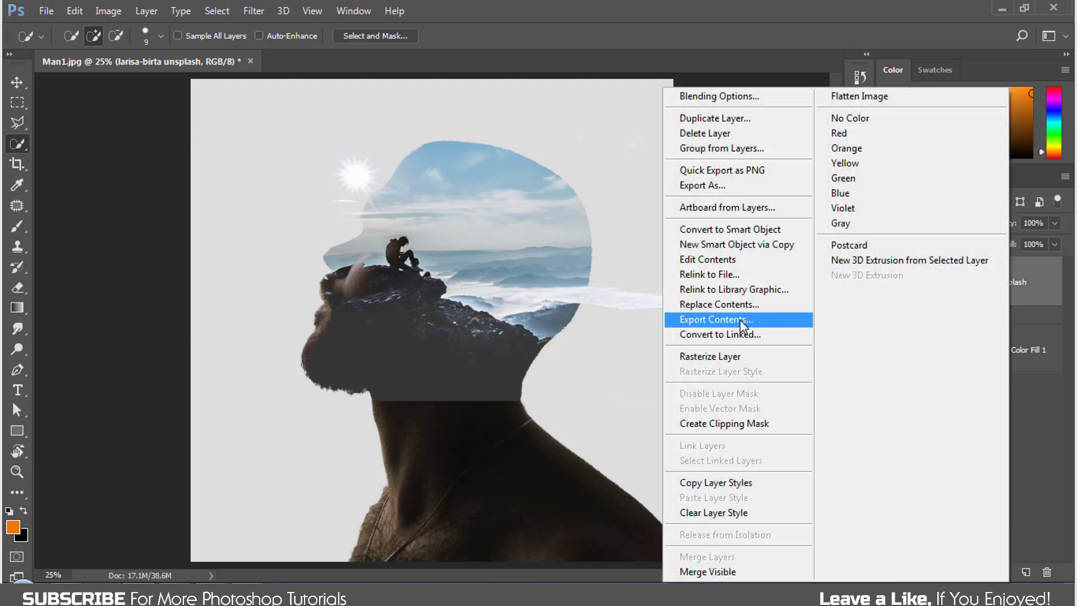
left_click(727, 423)
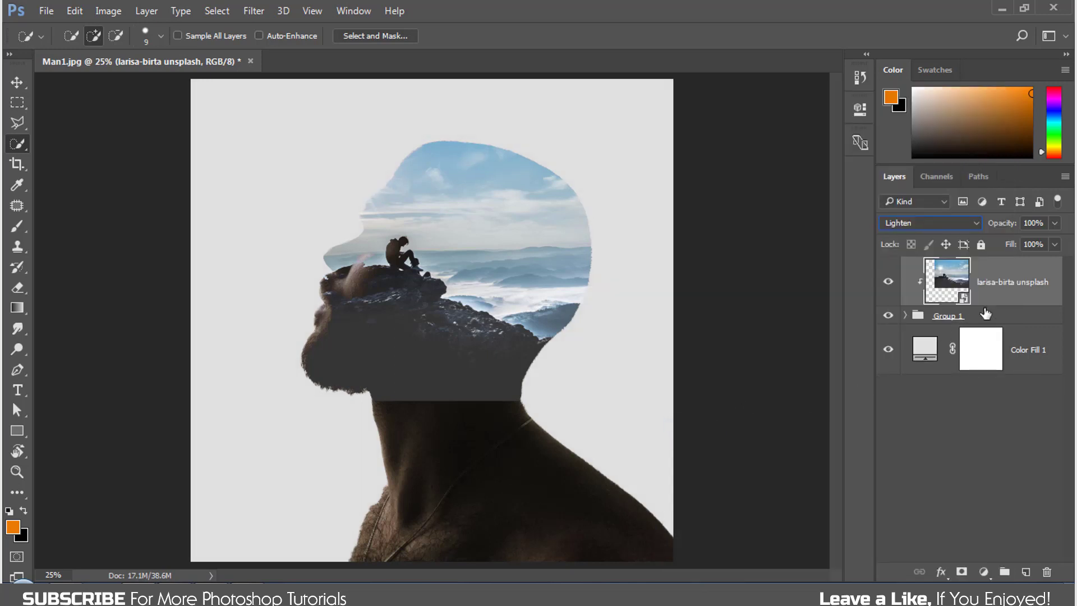
left_click(962, 573)
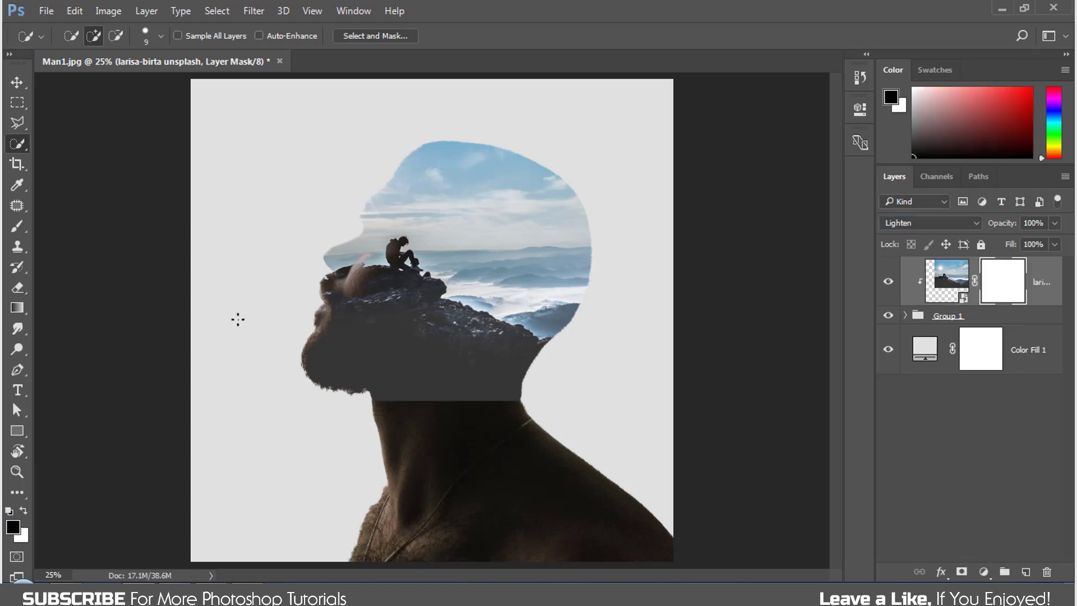
left_click(17, 227)
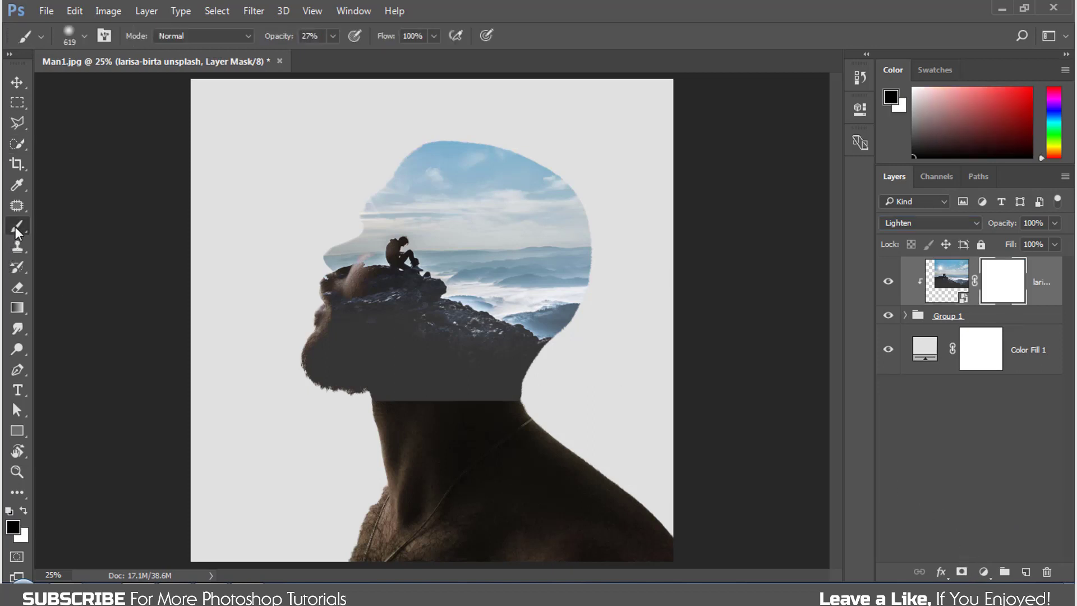
- Paint black on the landscape's mask with a 0% hardness brush, raising its opacity from 27% to 100%, to fade the lower edge into the neck
left_click(69, 34)
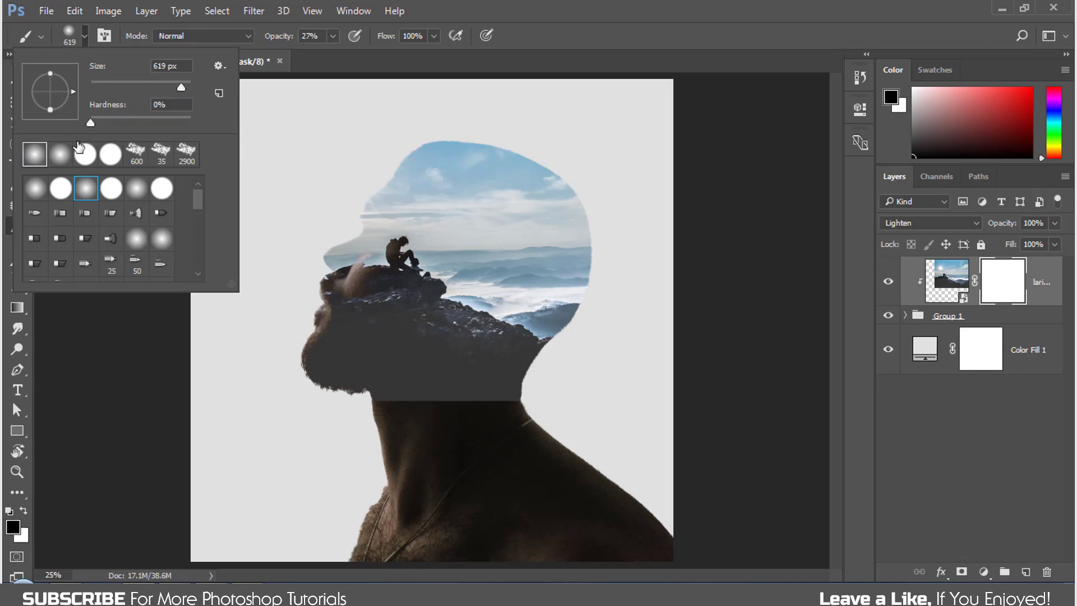
left_click(90, 123)
mouse_move(507, 420)
left_mouse_down()
mouse_move(408, 426)
mouse_move(487, 421)
mouse_move(374, 409)
mouse_move(433, 414)
left_mouse_up()
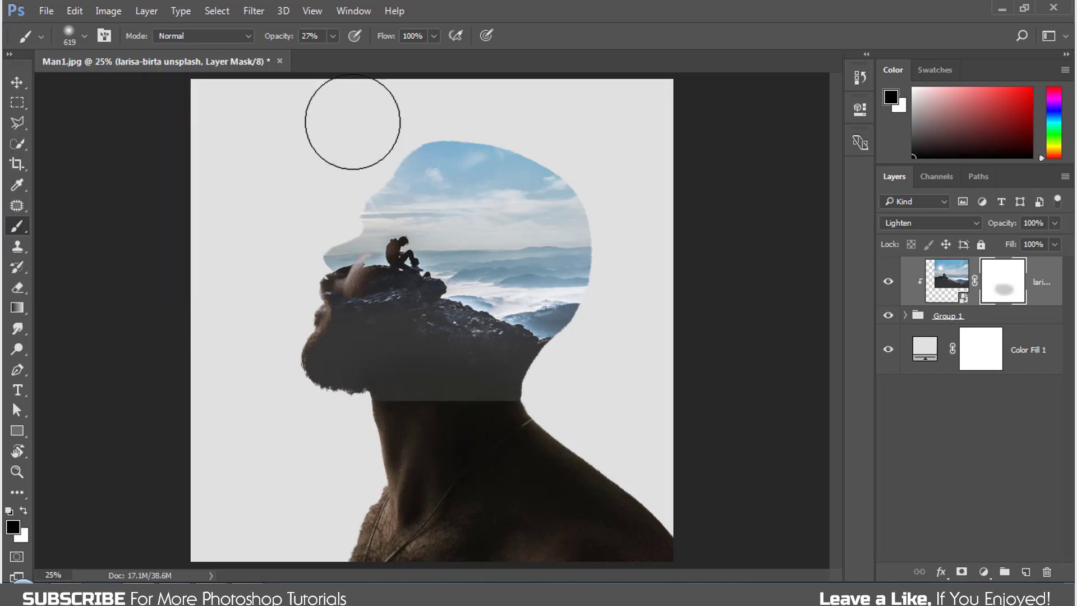
left_click_drag(273, 36, 356, 53)
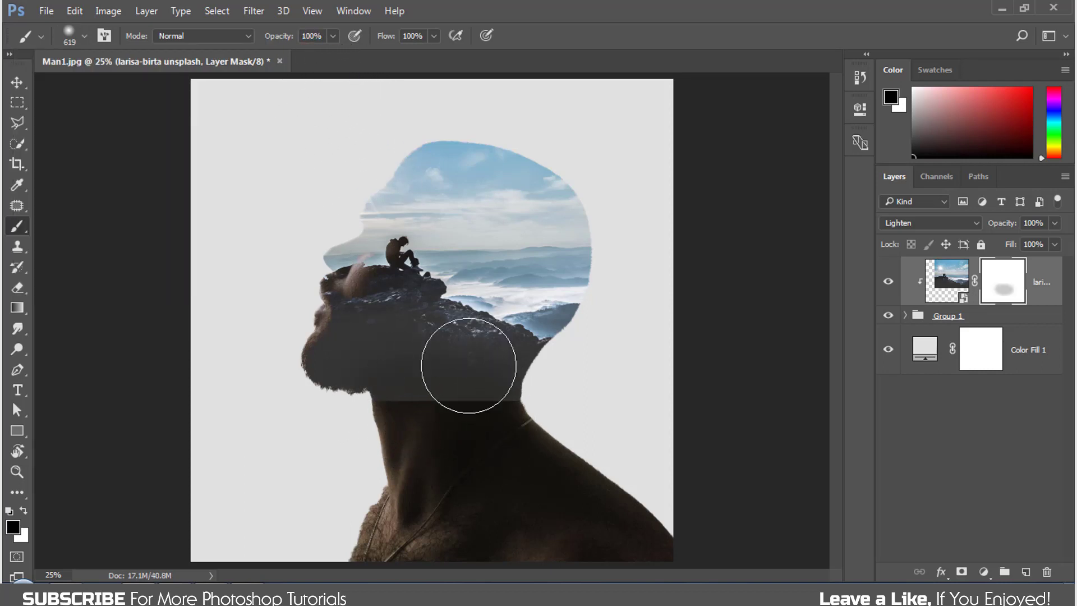
mouse_move(507, 421)
left_mouse_down()
mouse_move(430, 436)
mouse_move(493, 445)
mouse_move(370, 441)
mouse_move(538, 445)
mouse_move(447, 447)
mouse_move(428, 428)
left_mouse_up()
- Paint black on the landscape's mask with a soft 100% opacity brush to reveal the man's mouth, nose, eye and forehead
scroll(310, 301, "up", 3)
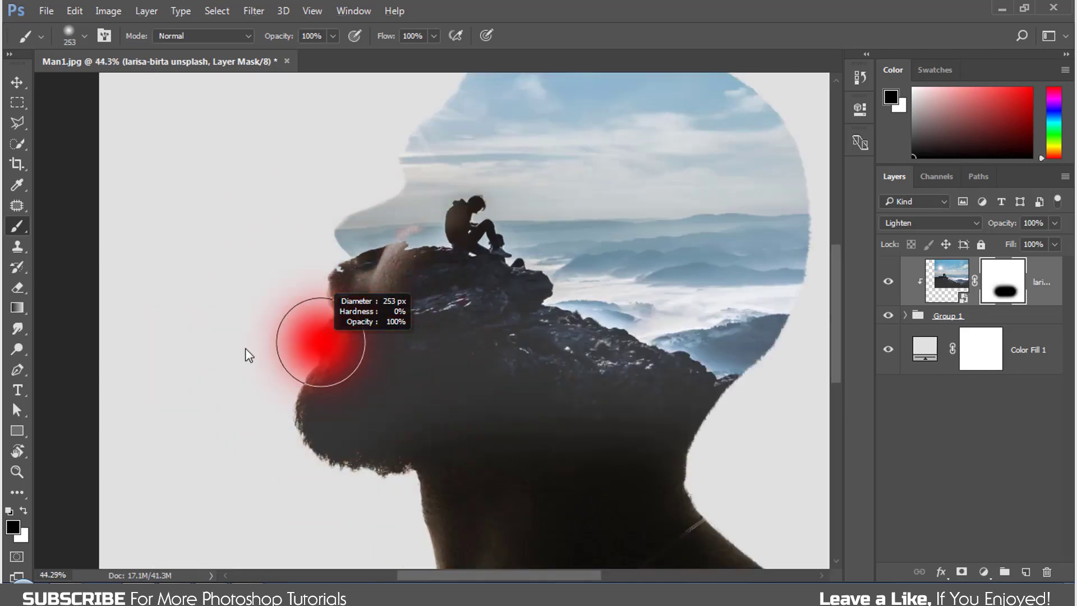
mouse_move(265, 348)
left_mouse_down()
mouse_move(308, 228)
mouse_move(332, 204)
left_mouse_up()
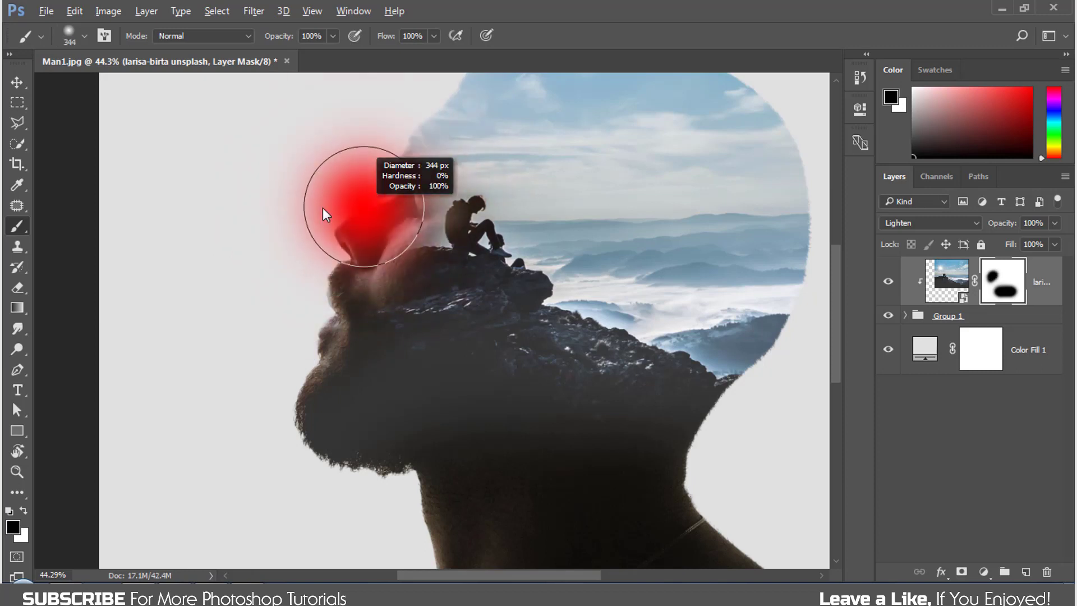
scroll(422, 209, "up", 2)
left_click_drag(421, 208, 429, 240)
scroll(426, 236, "up", 3)
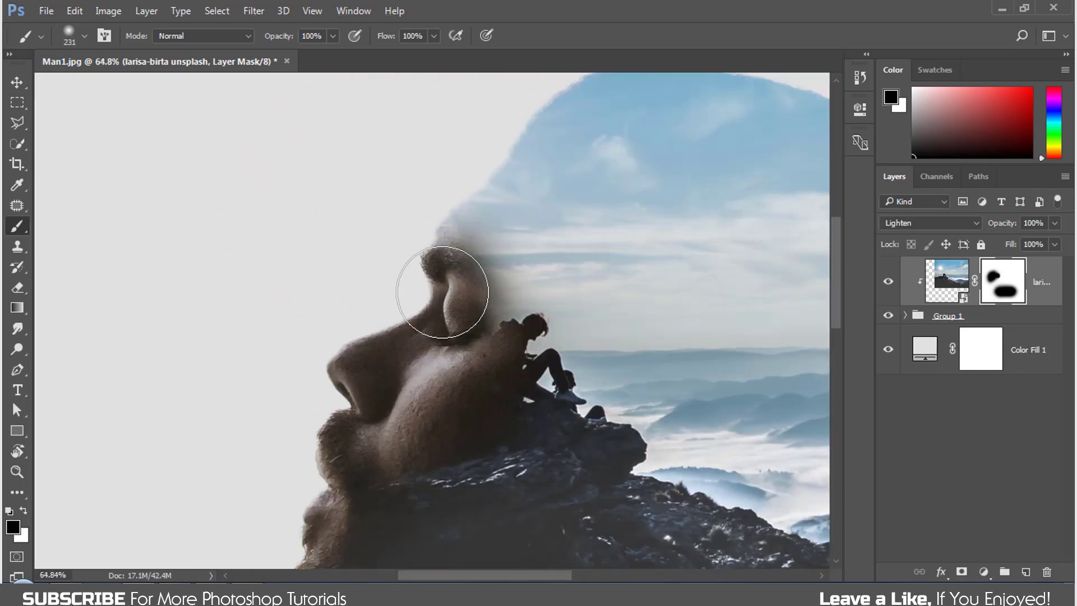
mouse_move(439, 294)
left_mouse_down()
mouse_move(405, 211)
mouse_move(420, 301)
mouse_move(396, 313)
mouse_move(505, 286)
left_mouse_up()
scroll(424, 287, "down", 3)
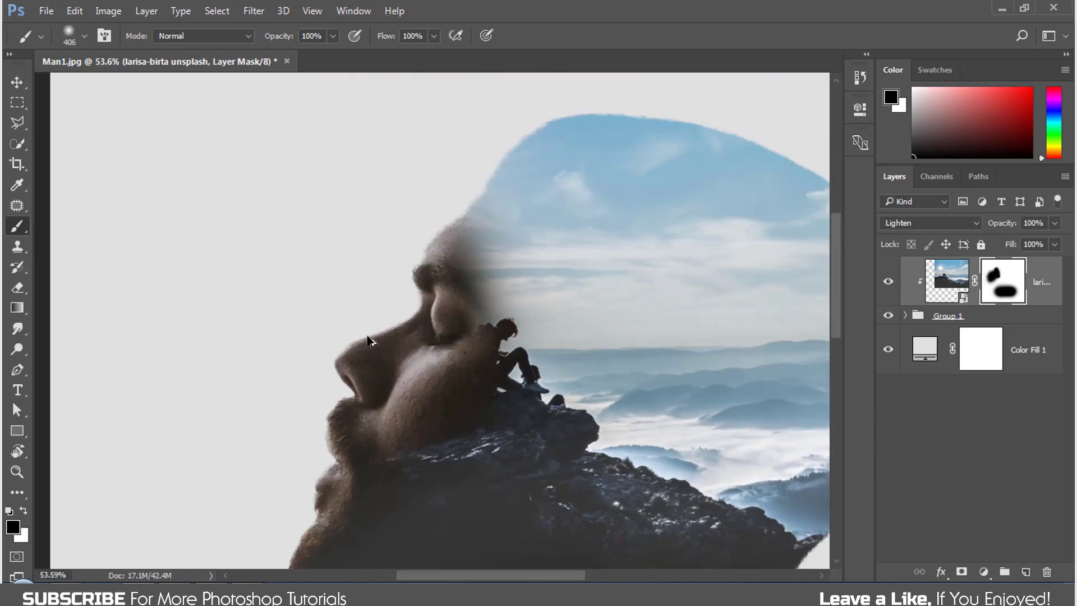
scroll(443, 376, "down", 2)
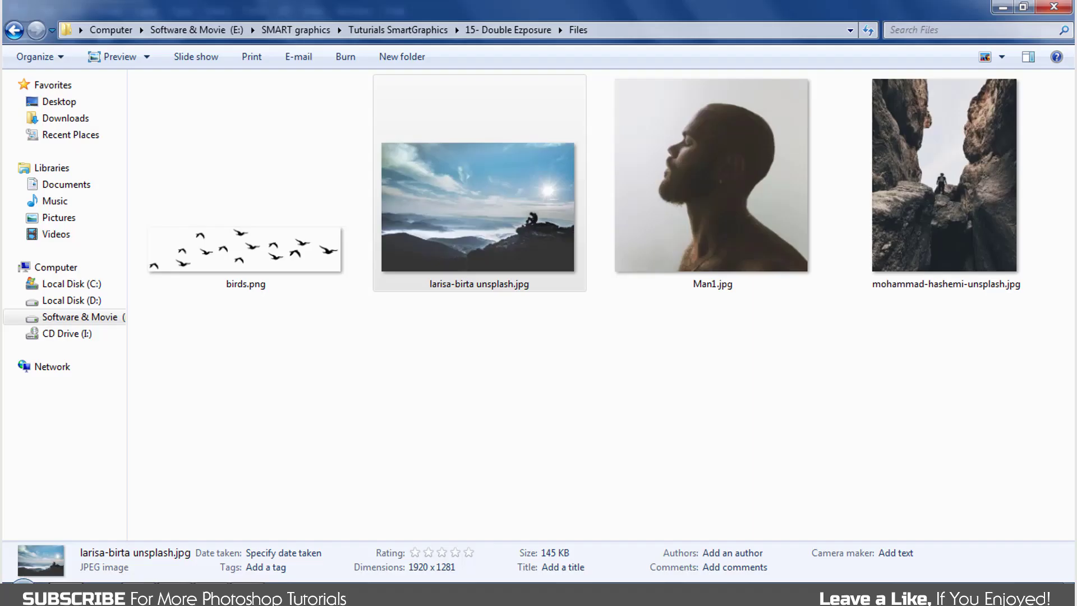
- Place the rocky canyon photo from the Files folder and scale it to about 40.4% over the neck and chest
left_click_drag(932, 225, 459, 514)
key("ctrl+minus")
left_click_drag(336, 176, 436, 309)
key("ctrl+plus")
left_click_drag(501, 483, 442, 539)
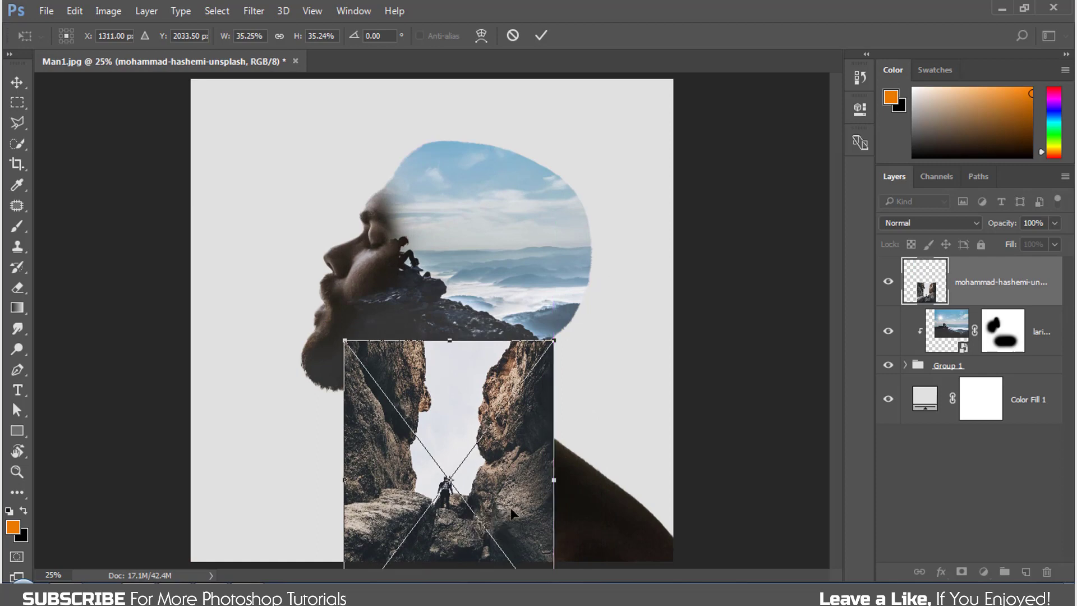
left_click_drag(565, 347, 607, 317)
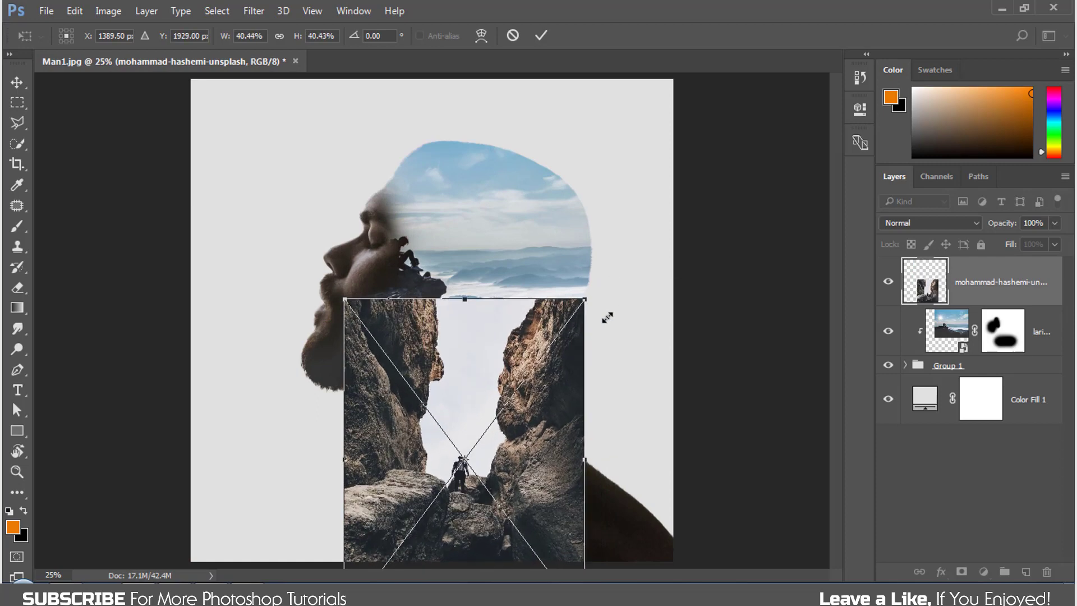
left_click(541, 36)
key("b")
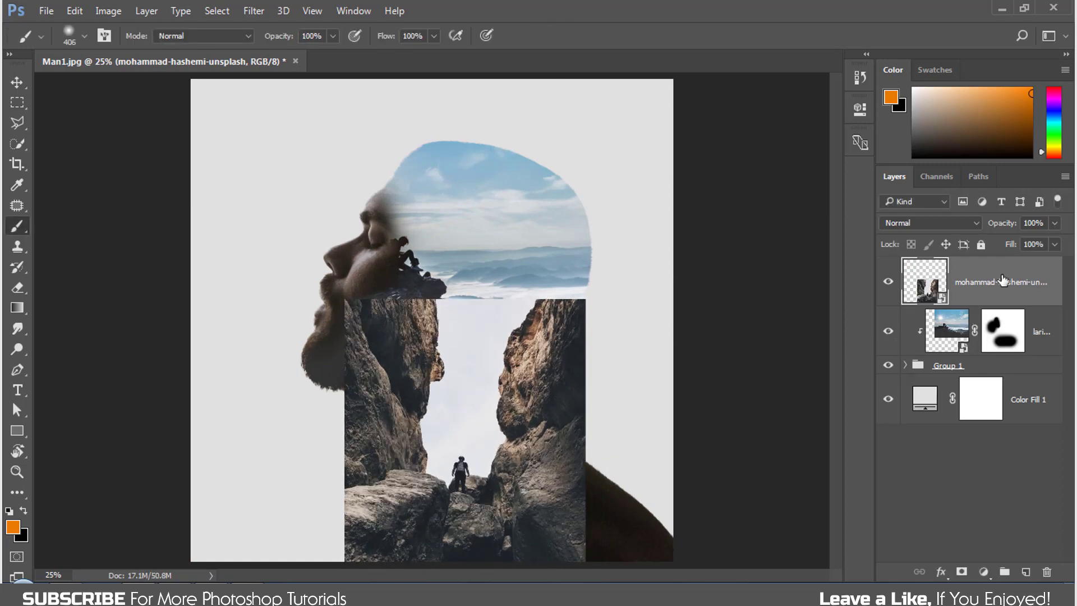
- Rasterize the canyon layer and use the Clone Stamp to extend its rock texture over the uncovered shoulder
right_click(1003, 281)
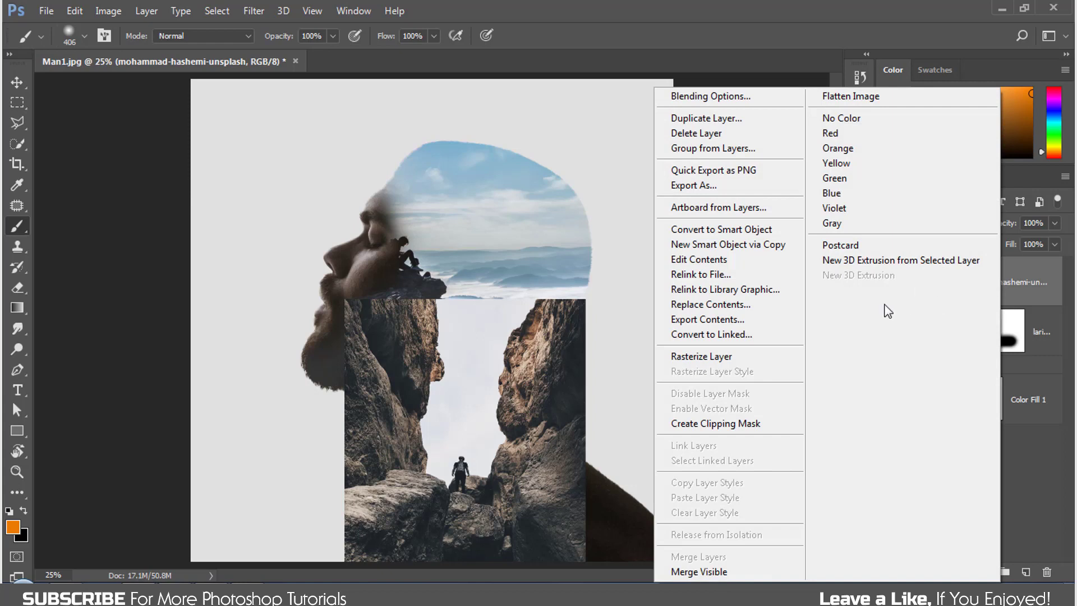
left_click(701, 358)
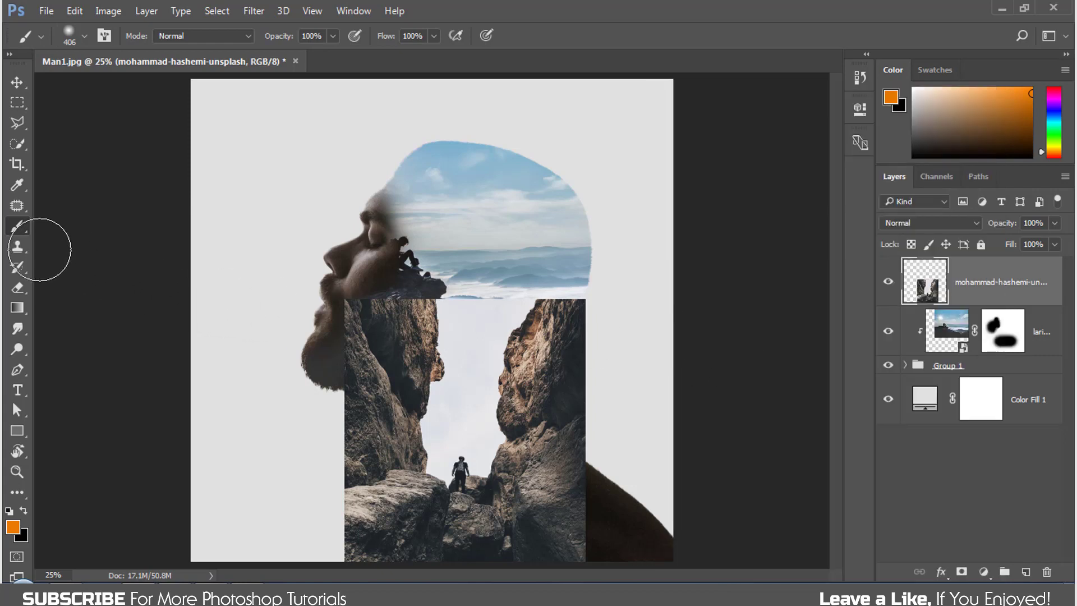
left_click(17, 247)
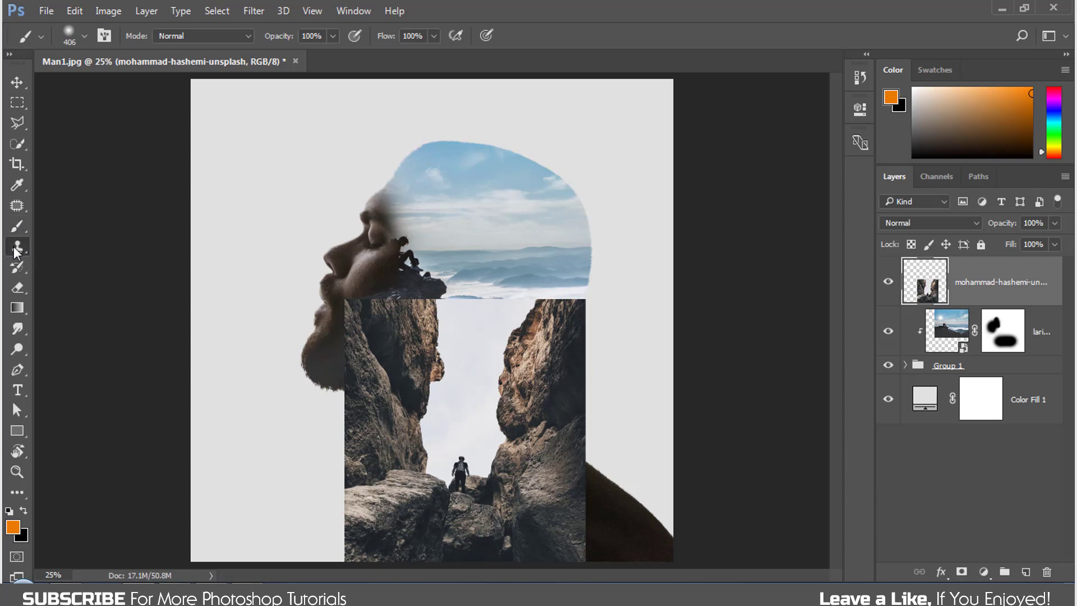
key("alt")
left_click(528, 510, "alt")
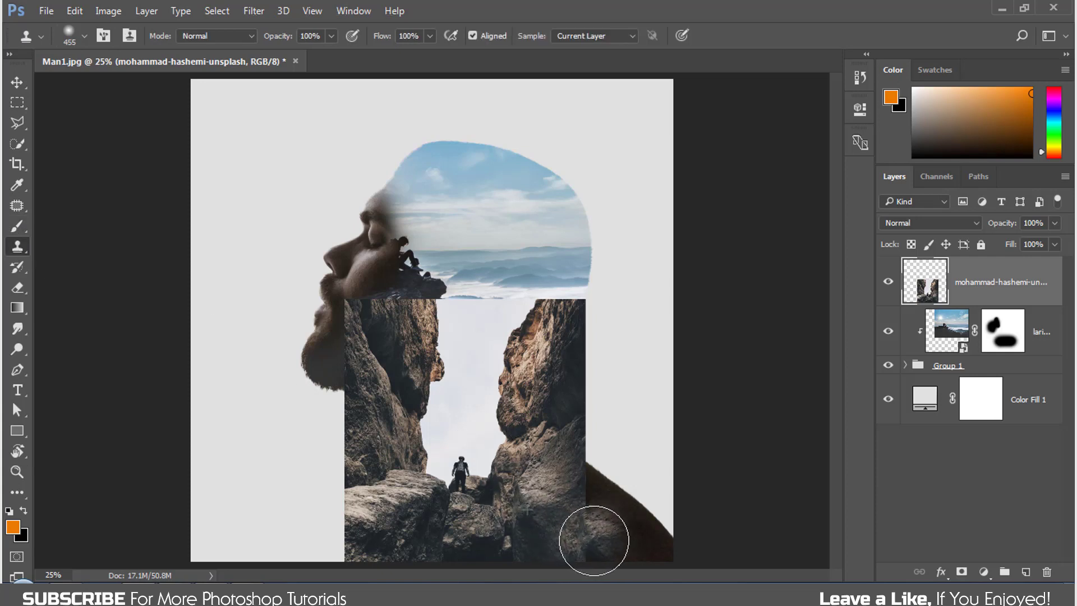
left_click_drag(595, 540, 602, 471)
left_click_drag(556, 522, 572, 467)
- Clone more rock outward from the right-hand cliff's edge to cover the back of the neck and the rest of the shoulder
left_click(559, 364, "alt")
left_click_drag(596, 323, 599, 415)
left_click(559, 490, "alt")
left_click_drag(601, 454, 606, 450)
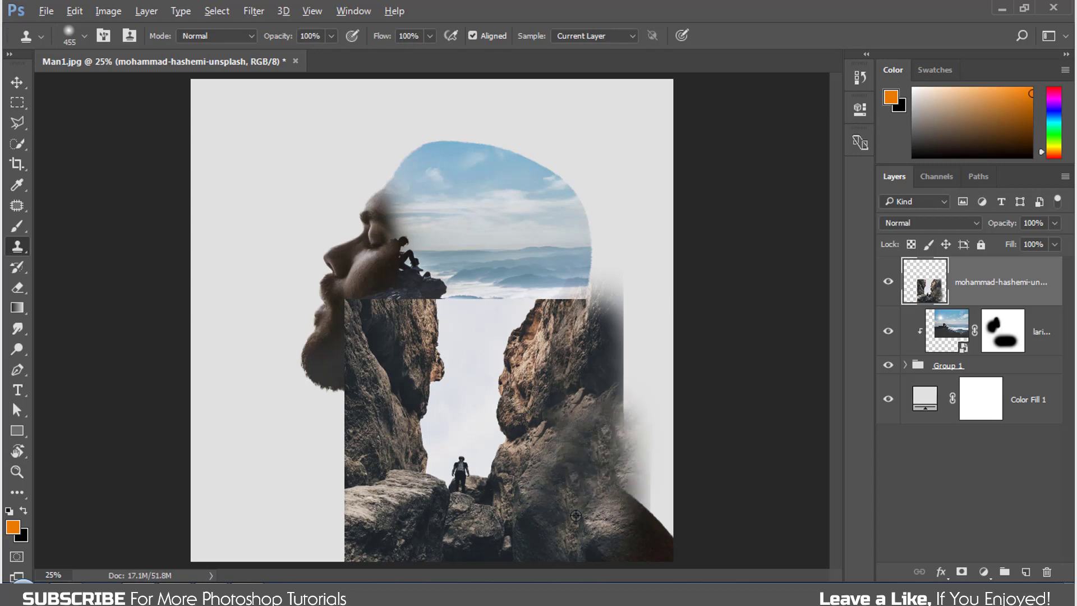
left_click(577, 515, "alt")
left_click_drag(611, 538, 631, 530)
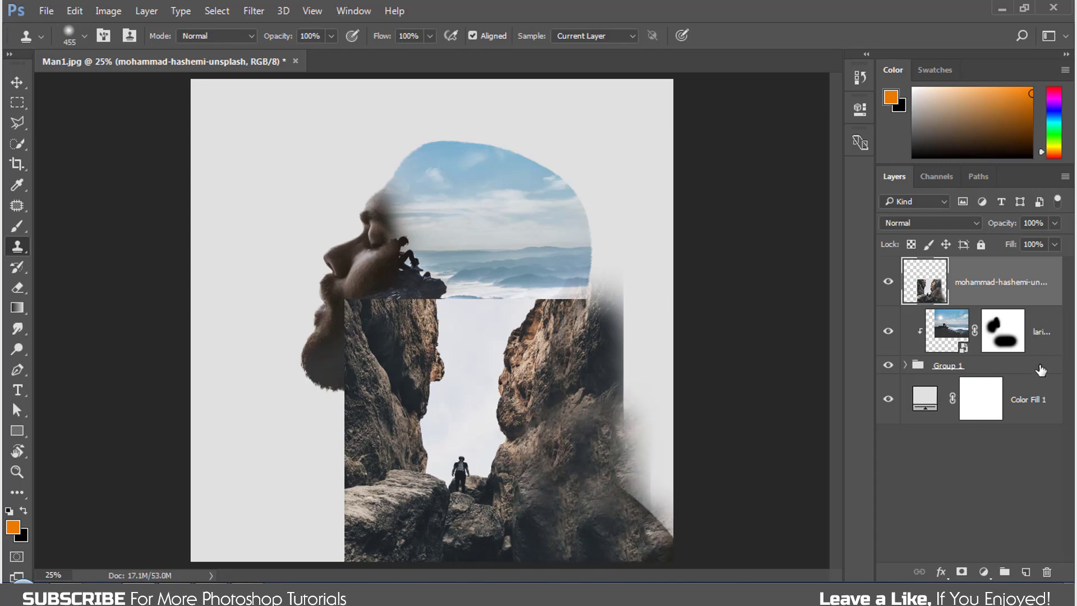
- Clip the canyon layer to the silhouette and give it a layer mask, with the Brush tool ready for painting
right_click(1031, 302)
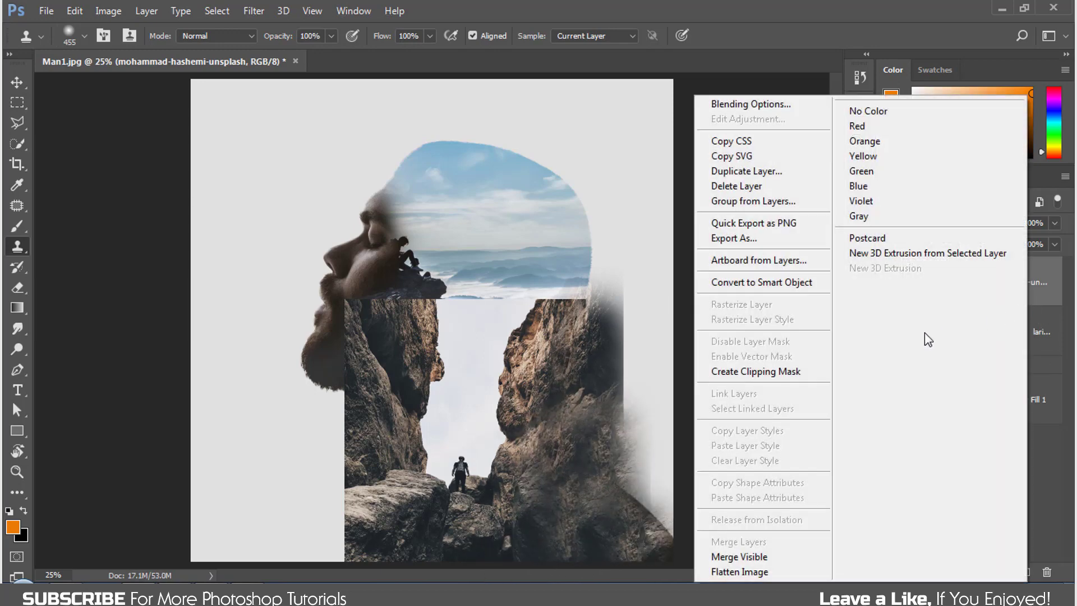
left_click(750, 371)
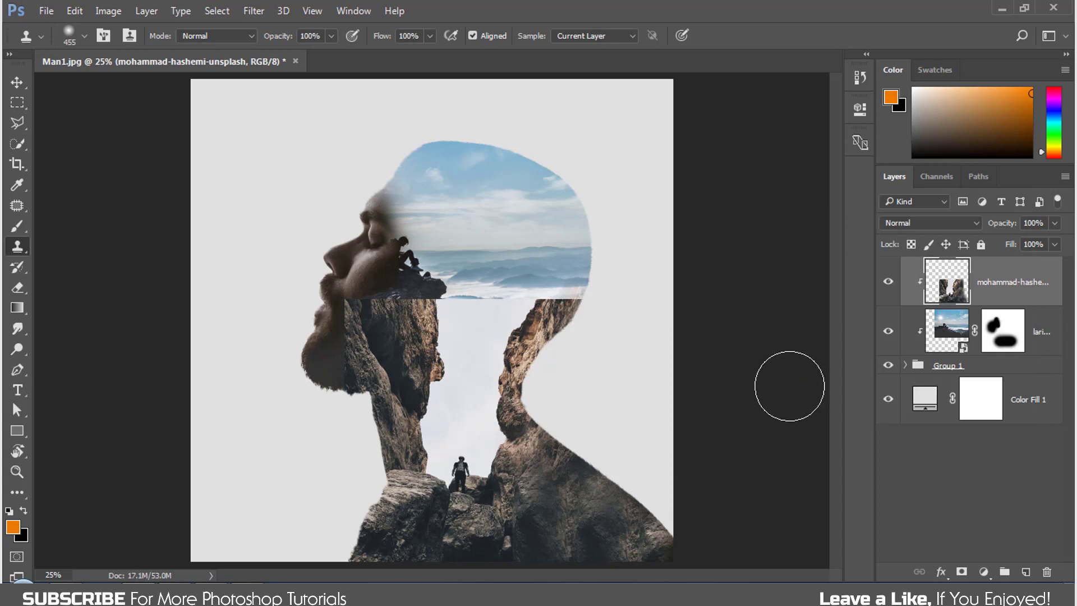
left_click(963, 572)
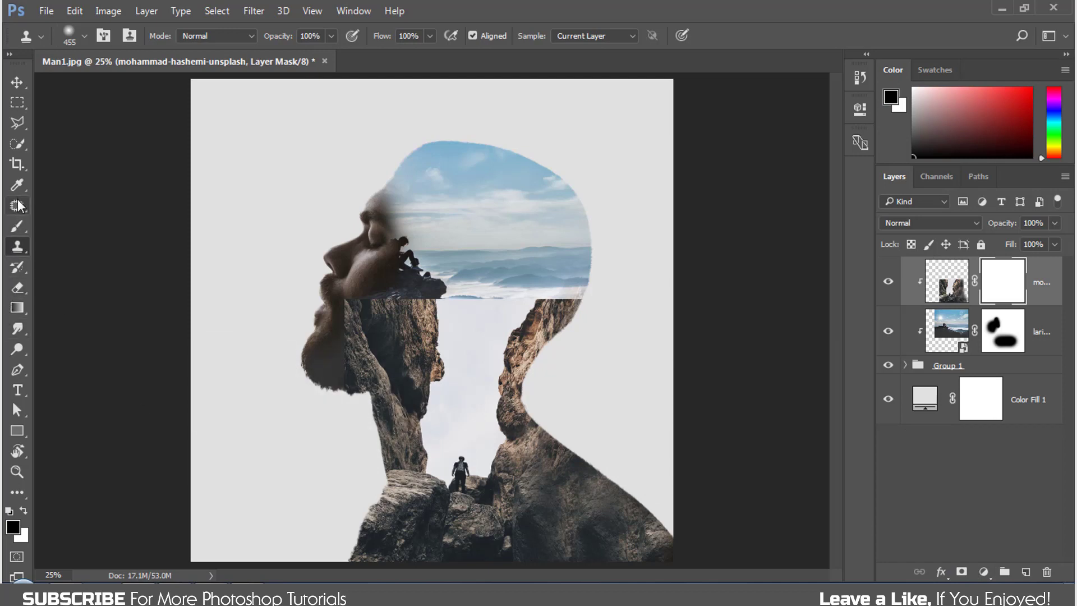
left_click(18, 227)
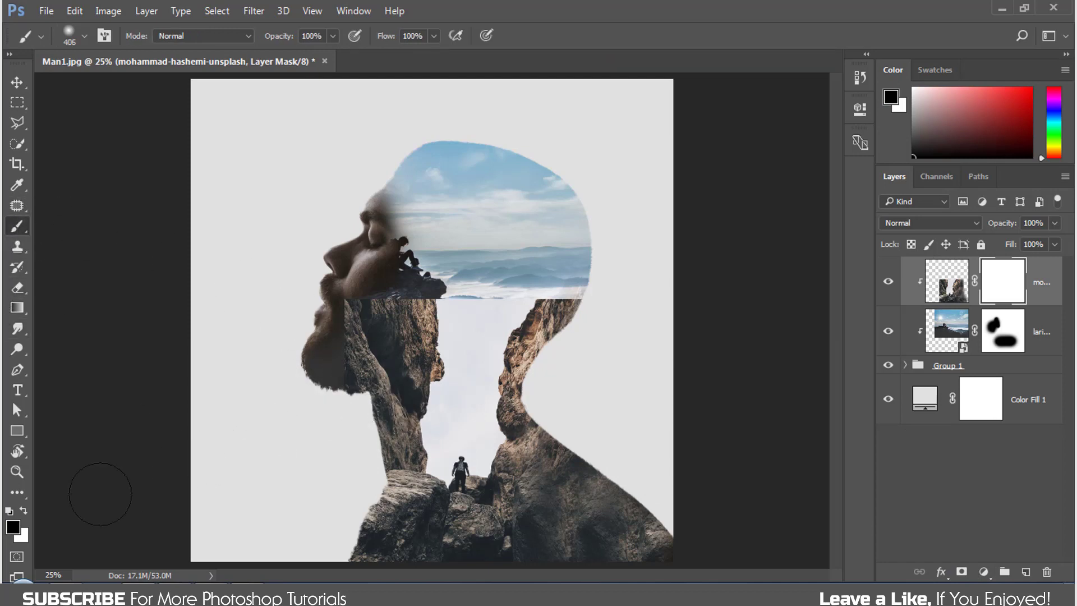
- Paint black on the canyon's mask with a soft 590 px brush to blend its top edge into the mountain landscape and jaw
left_click_drag(499, 349, 520, 358)
mouse_move(592, 289)
left_mouse_down()
mouse_move(323, 284)
mouse_move(316, 313)
mouse_move(340, 301)
mouse_move(343, 324)
mouse_move(365, 303)
left_mouse_up()
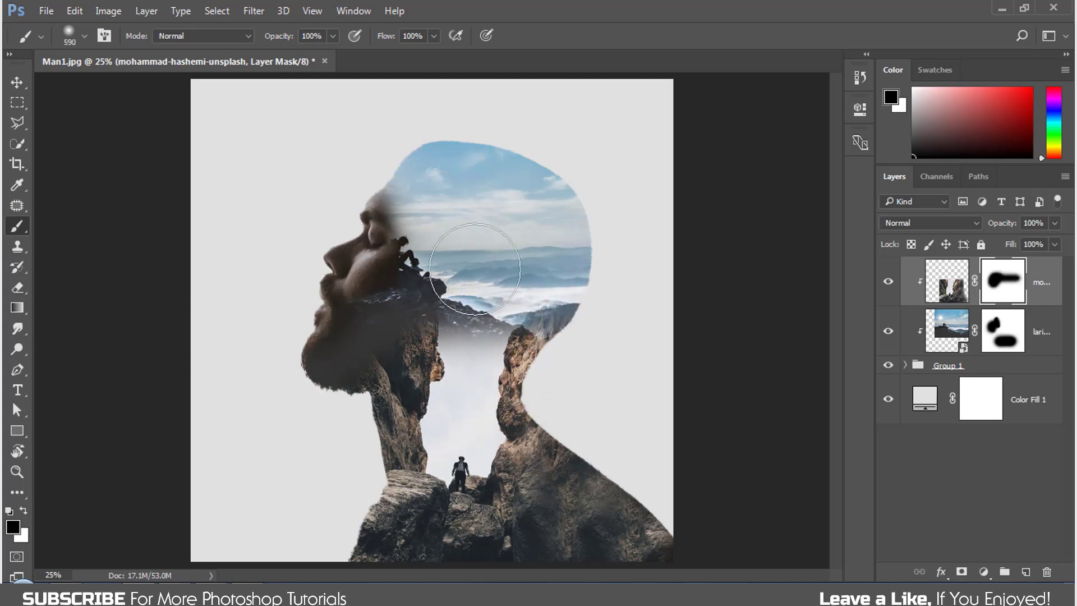
left_click_drag(487, 269, 567, 306)
mouse_move(551, 317)
left_mouse_down()
mouse_move(527, 298)
mouse_move(532, 286)
left_mouse_up()
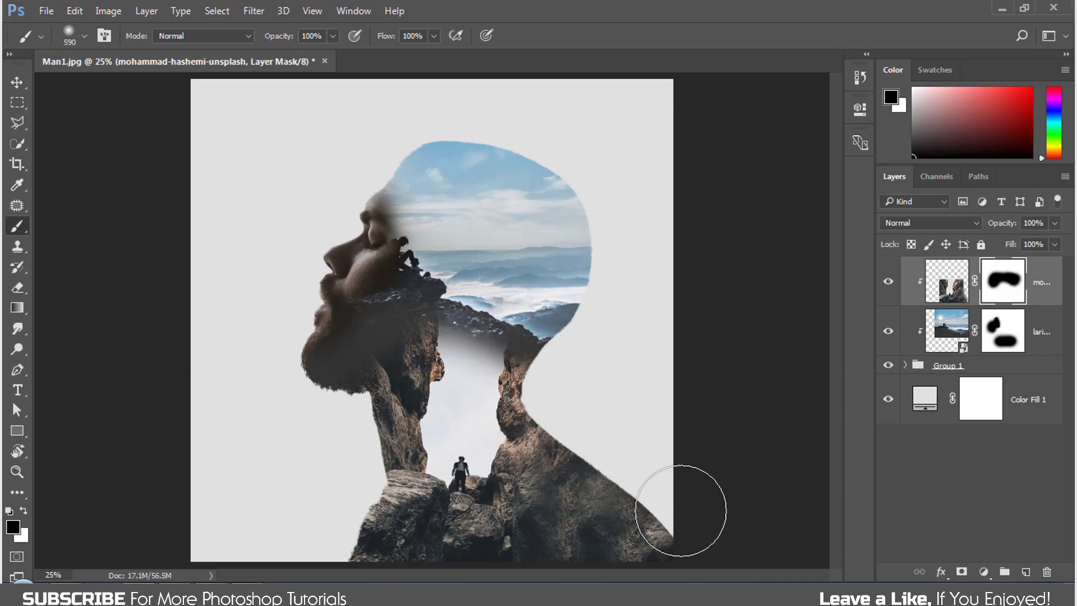
- Set the brush opacity to 22% and softly darken the canyon's sky, lower rocks and shoulder through its layer mask
left_click(333, 35)
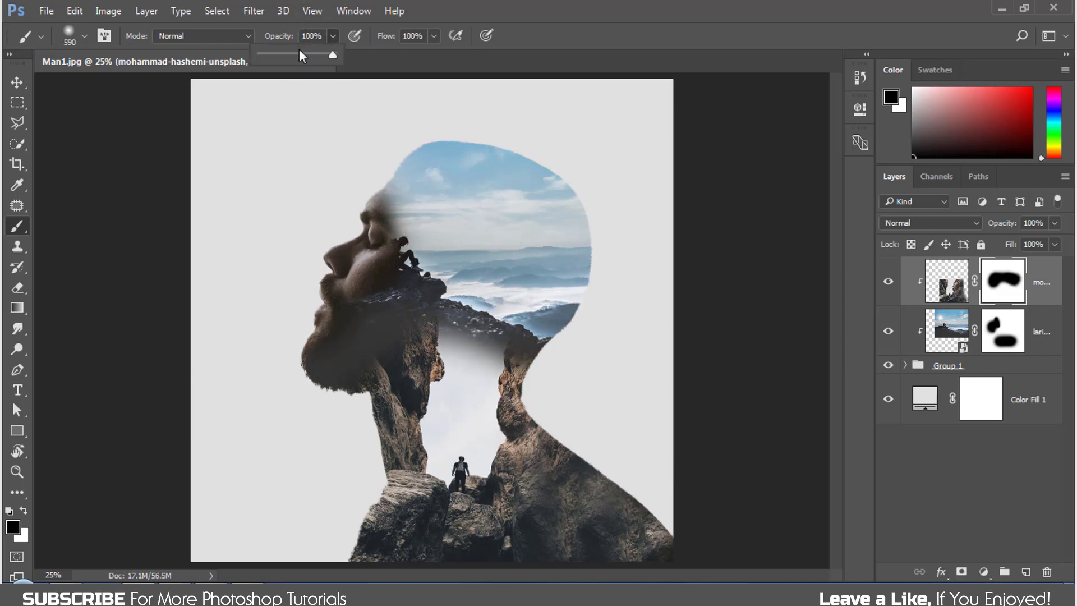
mouse_move(484, 330)
left_mouse_down()
mouse_move(460, 374)
mouse_move(443, 355)
mouse_move(422, 371)
mouse_move(330, 546)
mouse_move(356, 527)
mouse_move(366, 459)
mouse_move(337, 558)
left_mouse_up()
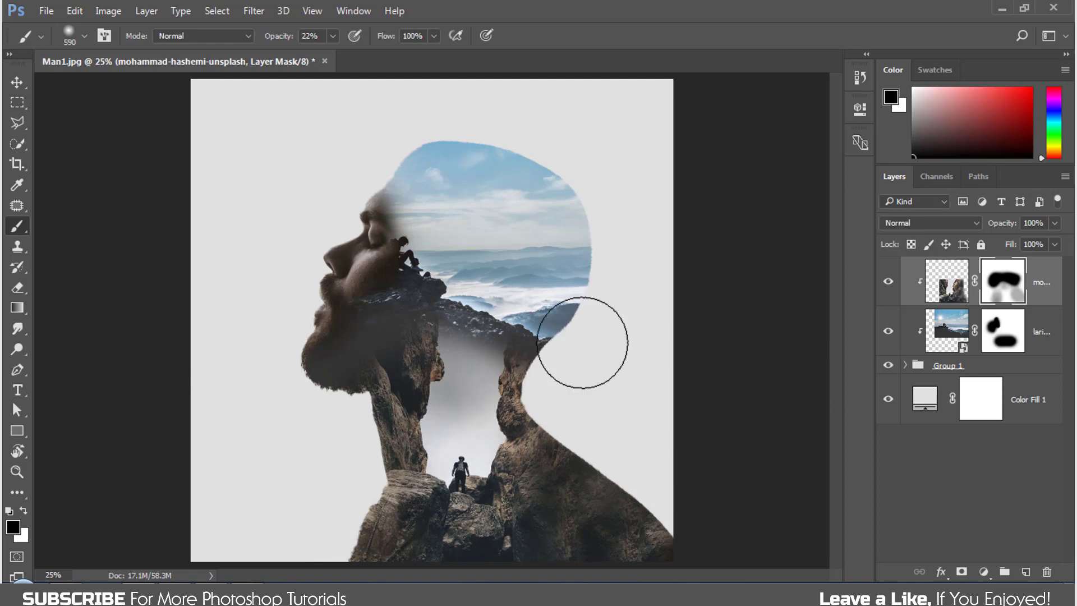
left_click(1004, 335)
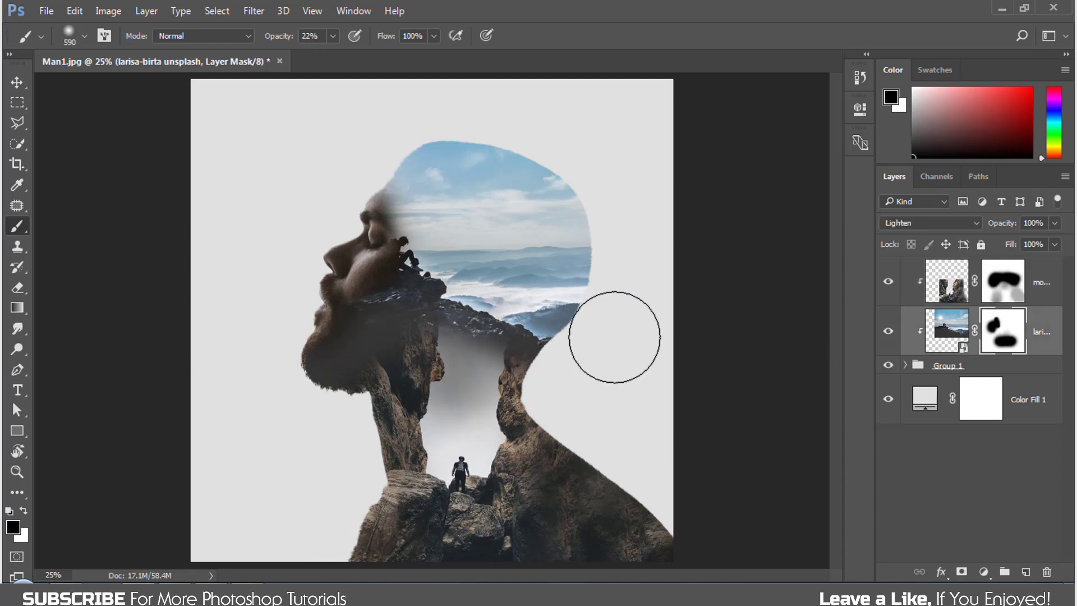
left_click(1008, 292)
mouse_move(549, 524)
left_mouse_down()
mouse_move(655, 539)
mouse_move(628, 492)
left_mouse_up()
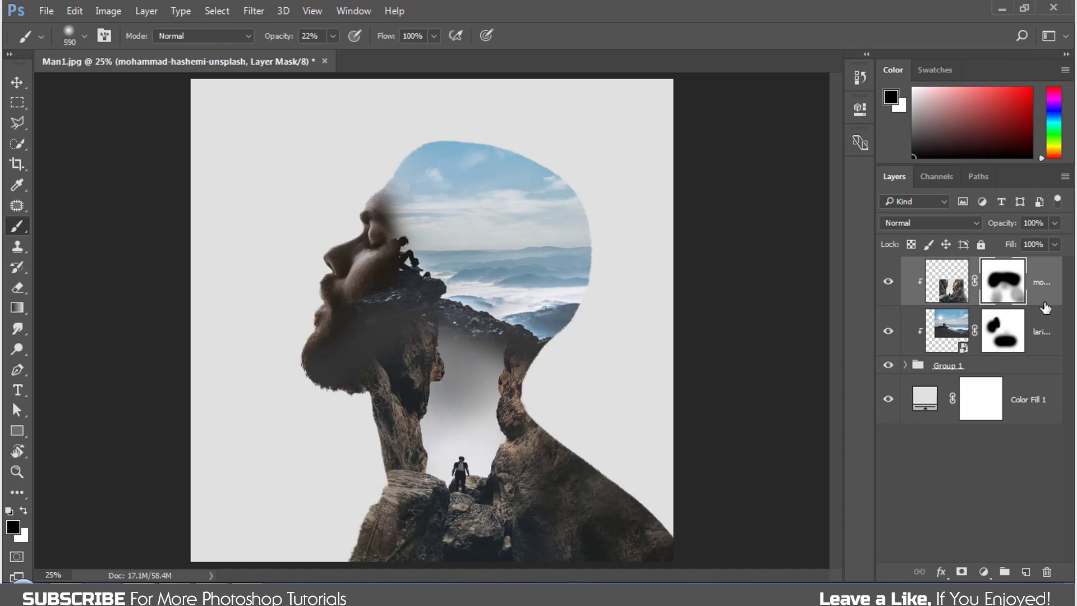
- Add a Hue/Saturation adjustment layer clipped to the layers below and set its saturation to -30
key("ctrl+2")
left_click(984, 572)
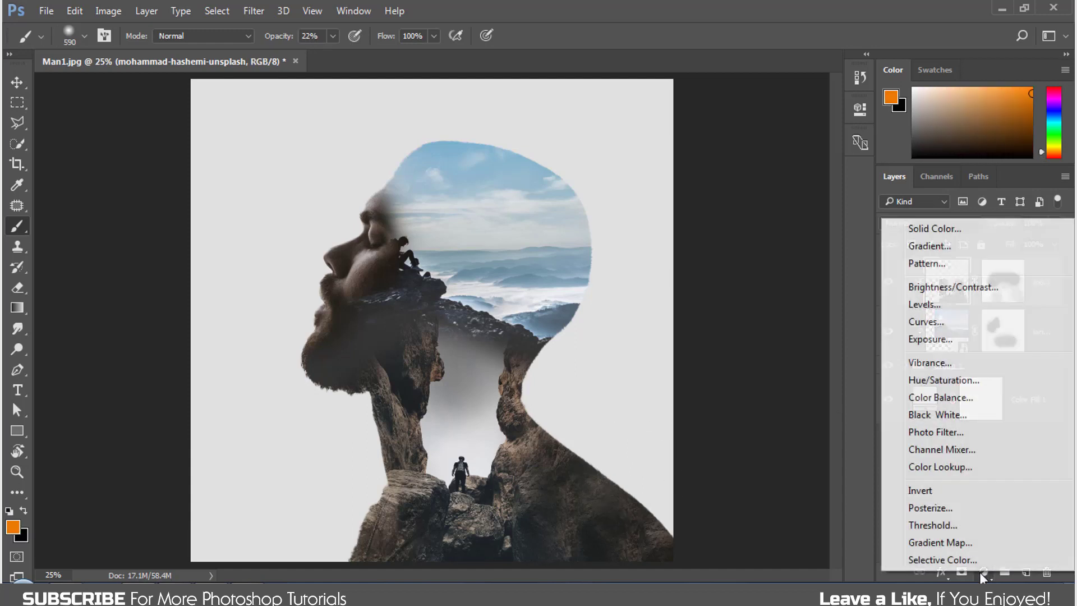
left_click(949, 381)
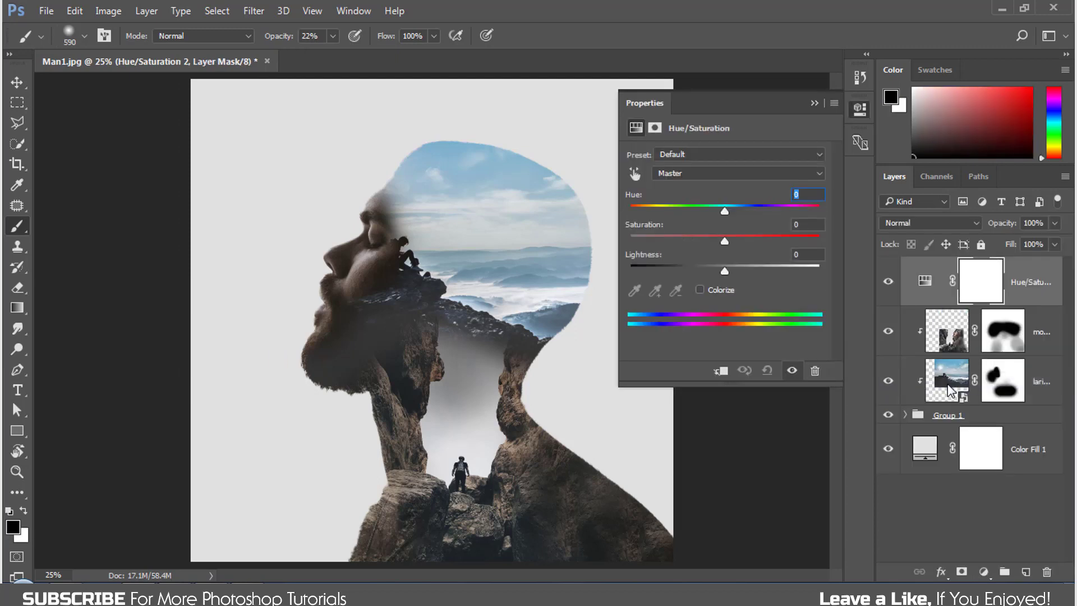
left_click(722, 371)
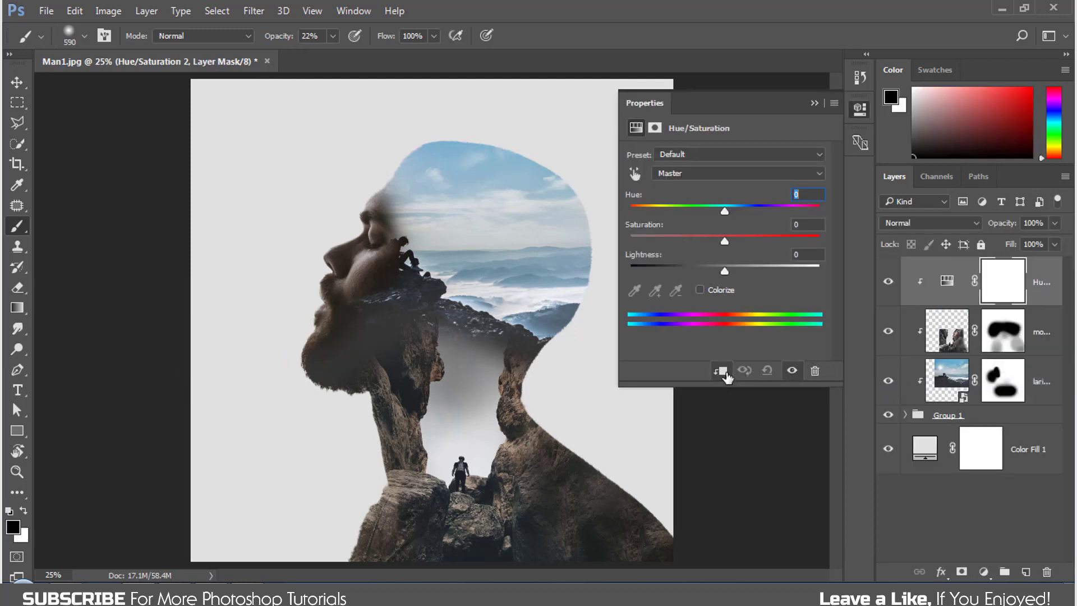
left_click_drag(723, 240, 695, 239)
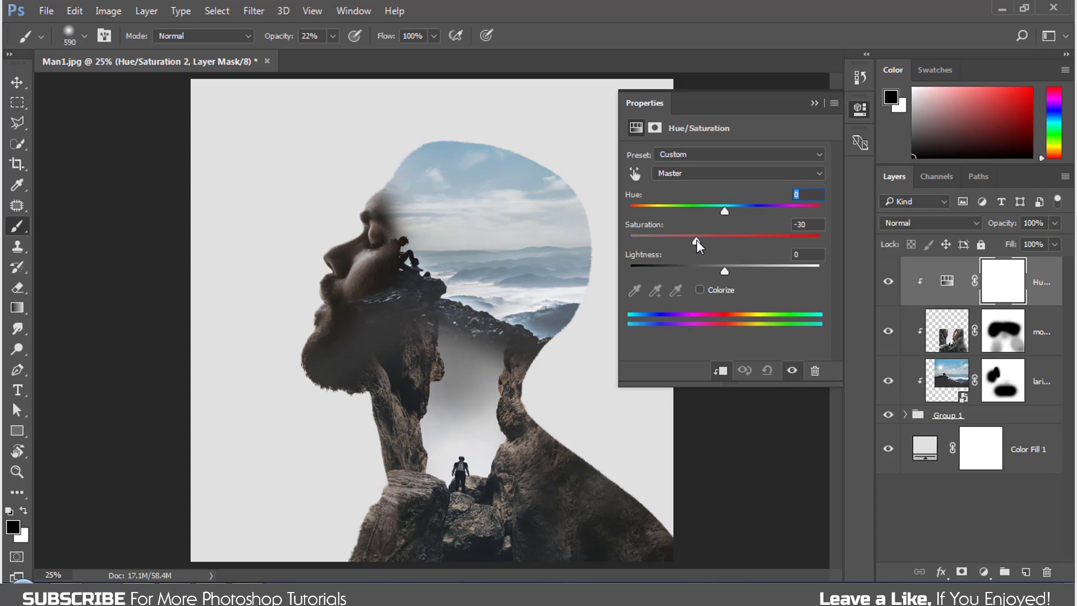
left_click(815, 104)
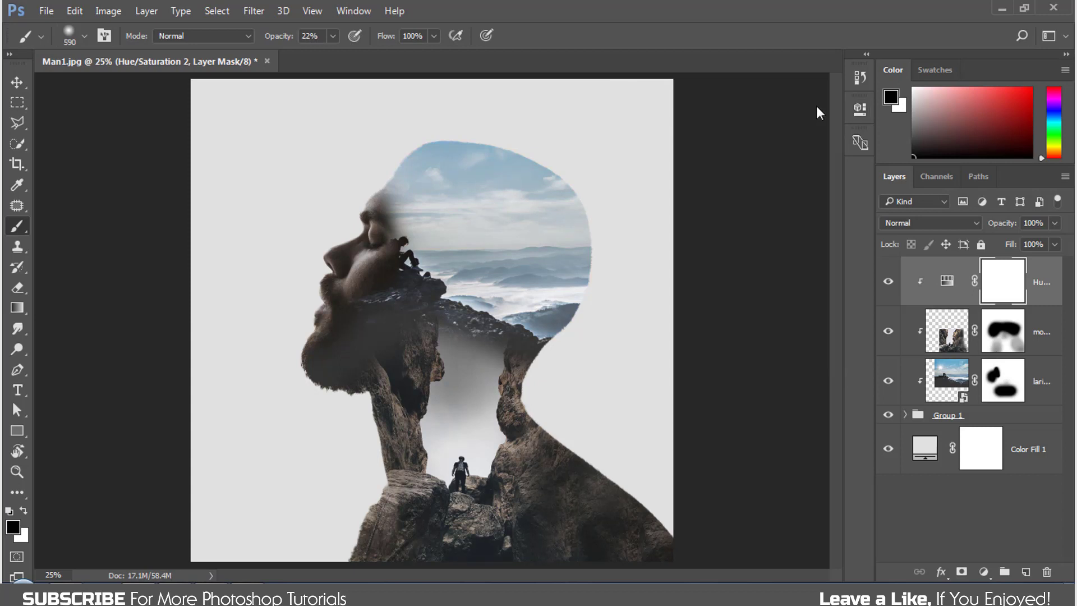
- Paint black at 22% opacity on the canyon's mask to darken the pale sky gap between the cliffs in the neck
left_click(999, 341)
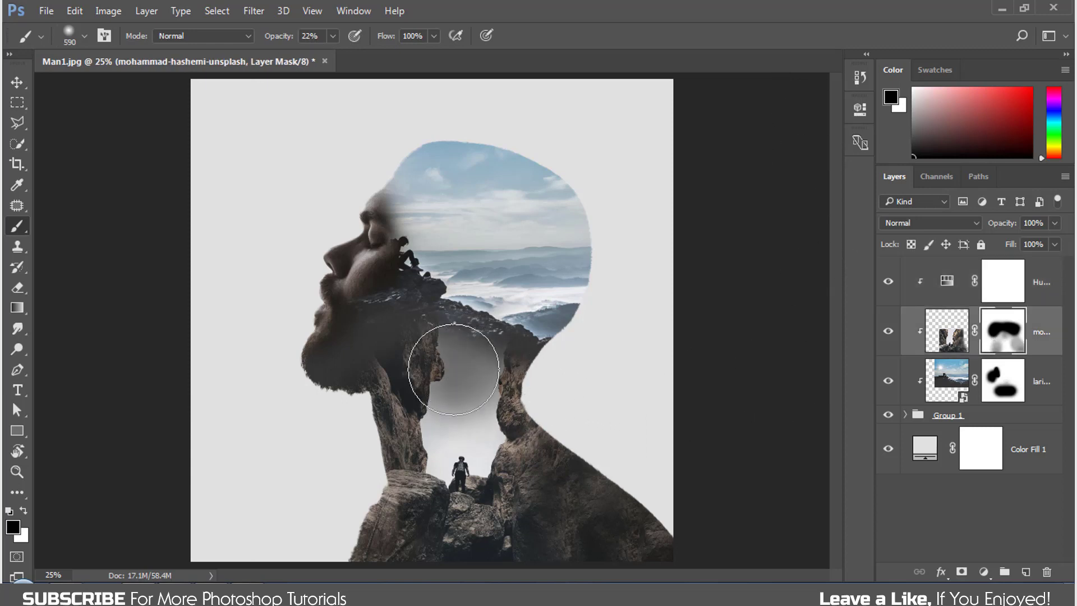
mouse_move(454, 369)
left_mouse_down()
mouse_move(500, 363)
mouse_move(471, 449)
left_mouse_up()
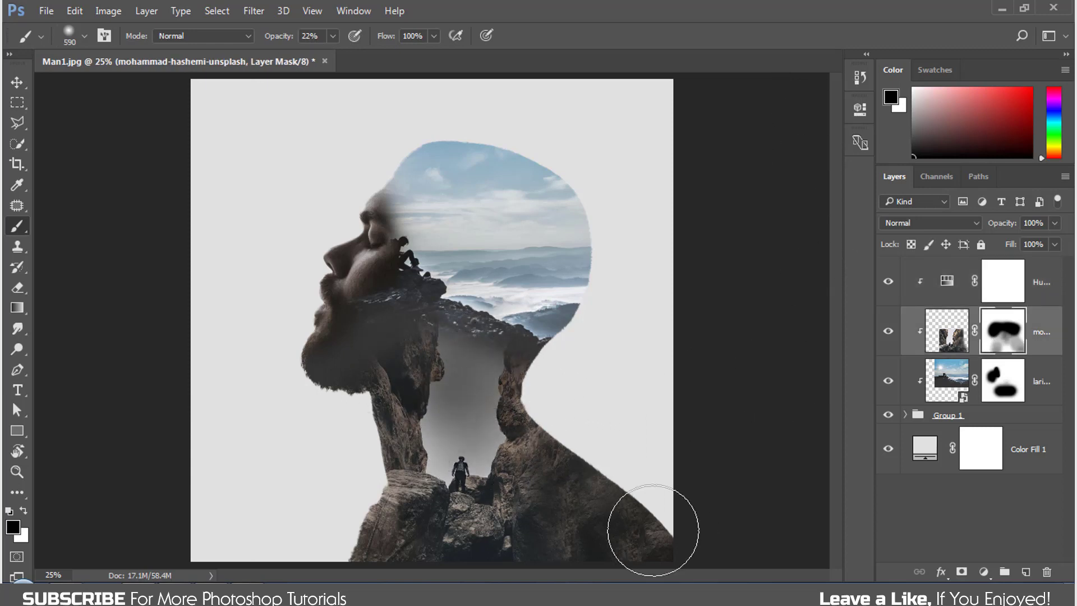
mouse_move(469, 331)
left_mouse_down()
mouse_move(494, 357)
mouse_move(427, 386)
mouse_move(453, 376)
mouse_move(476, 410)
mouse_move(469, 378)
mouse_move(447, 357)
mouse_move(422, 358)
mouse_move(464, 331)
left_mouse_up()
key("x")
key("x")
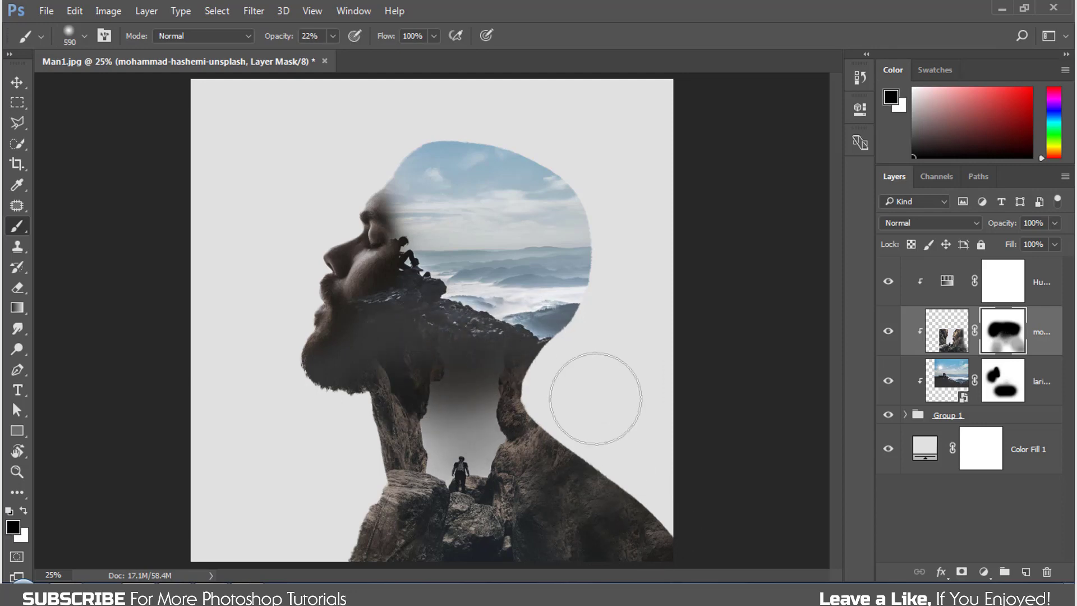
- Paint black at 22% opacity on the canyon's layer mask to softly darken the lower rocks and shoulder
scroll(433, 505, "up", 2)
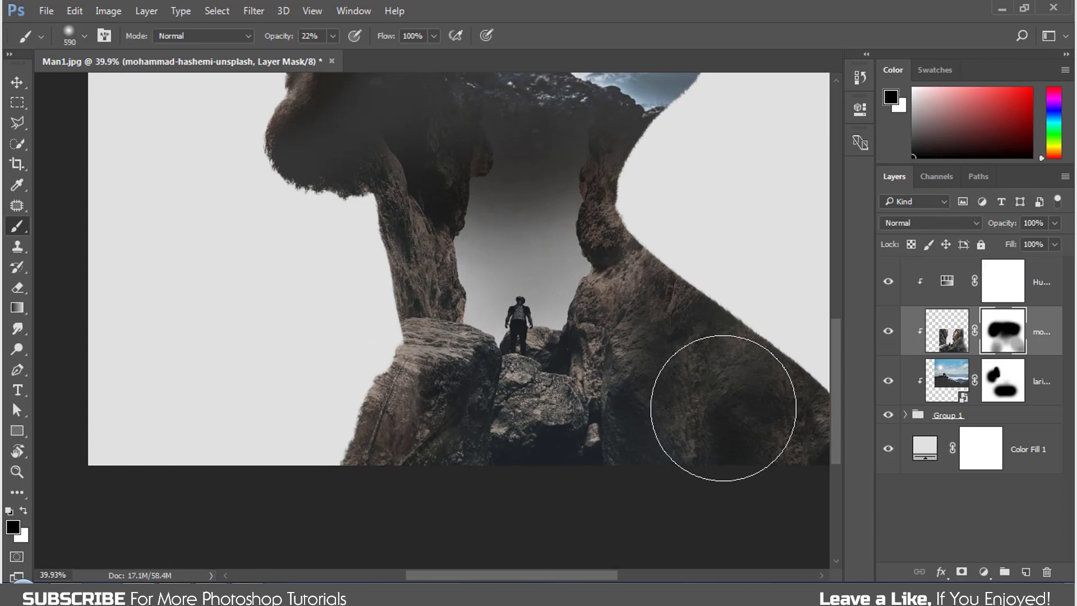
left_click_drag(724, 408, 670, 439)
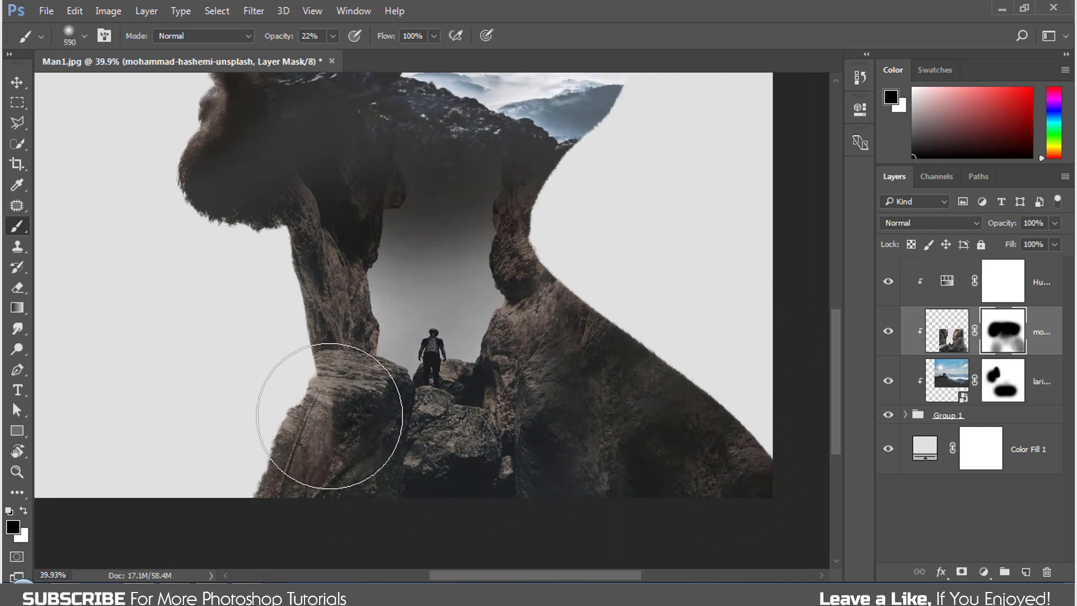
mouse_move(413, 464)
left_mouse_down()
mouse_move(649, 485)
mouse_move(630, 457)
left_mouse_up()
scroll(645, 404, "down", 1)
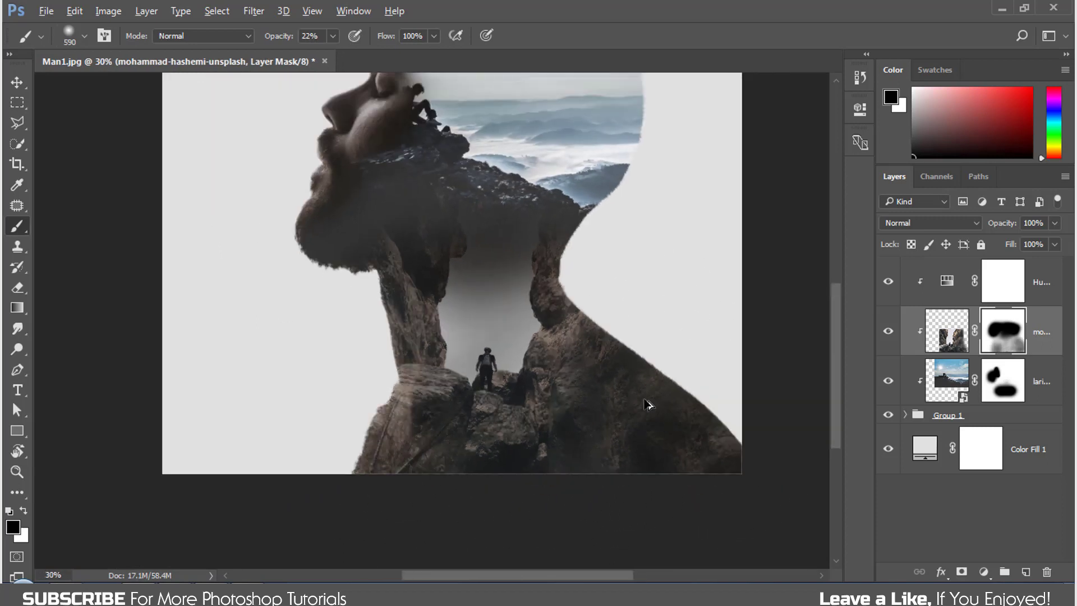
scroll(648, 404, "down", 1)
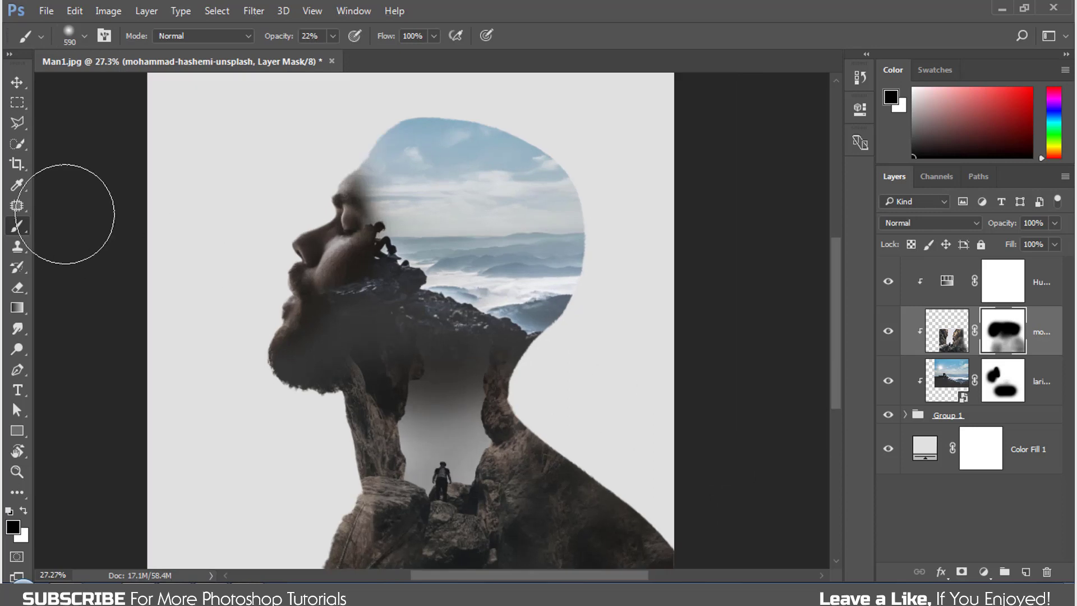
- Crop the canvas narrower on both sides to trim the empty background and the end of the shoulder
left_click(18, 169)
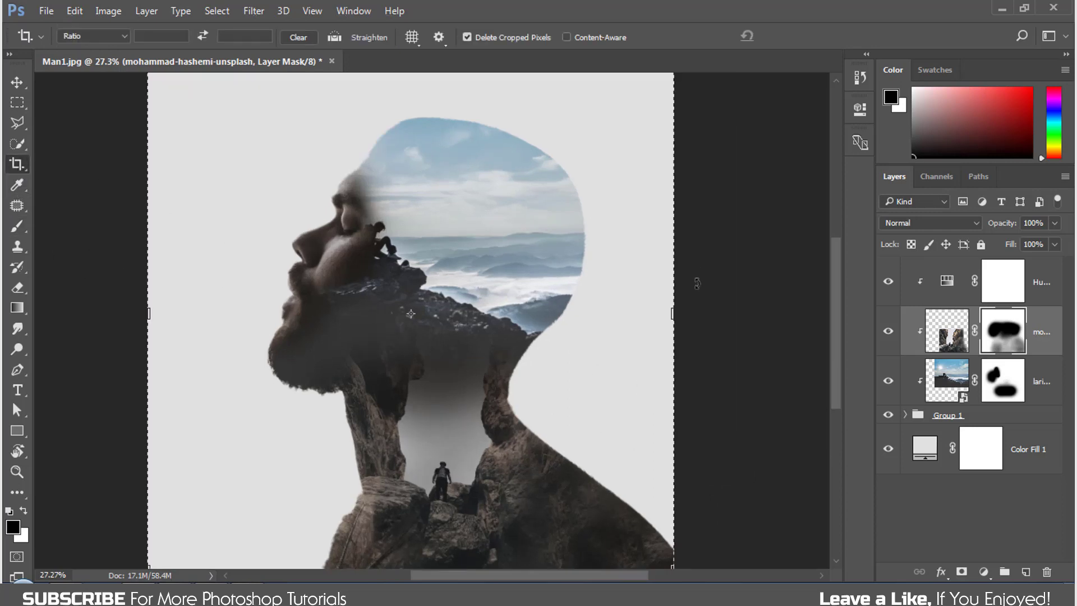
left_click_drag(671, 312, 647, 319)
left_click_drag(173, 318, 200, 318)
left_click(801, 35)
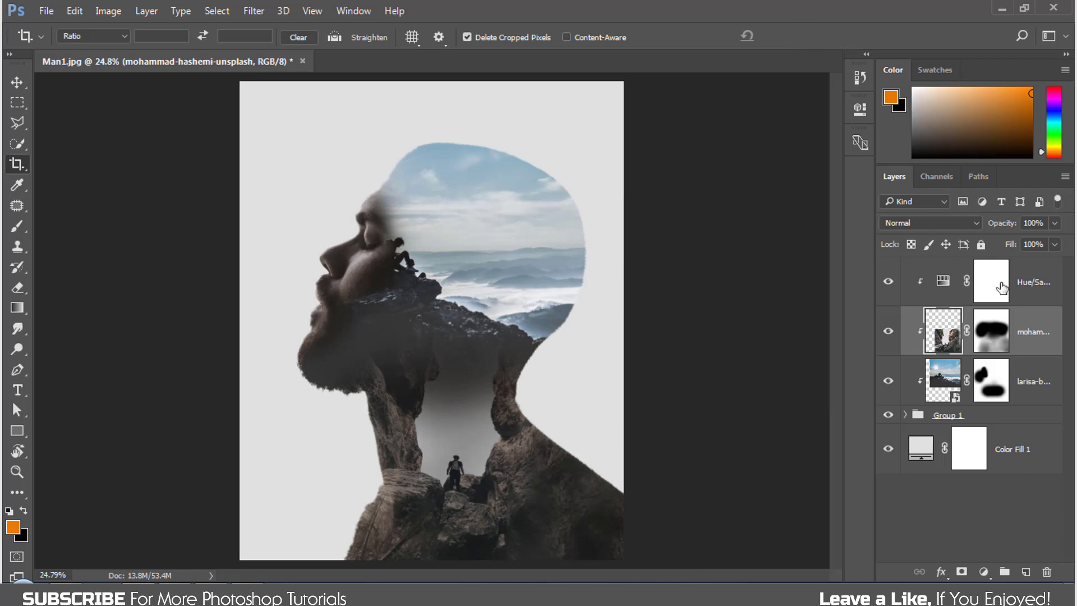
- Place birds.png from the Files folder above the Hue/Saturation layer, with the flock crossing the upper back edge of the head
left_click(1044, 296)
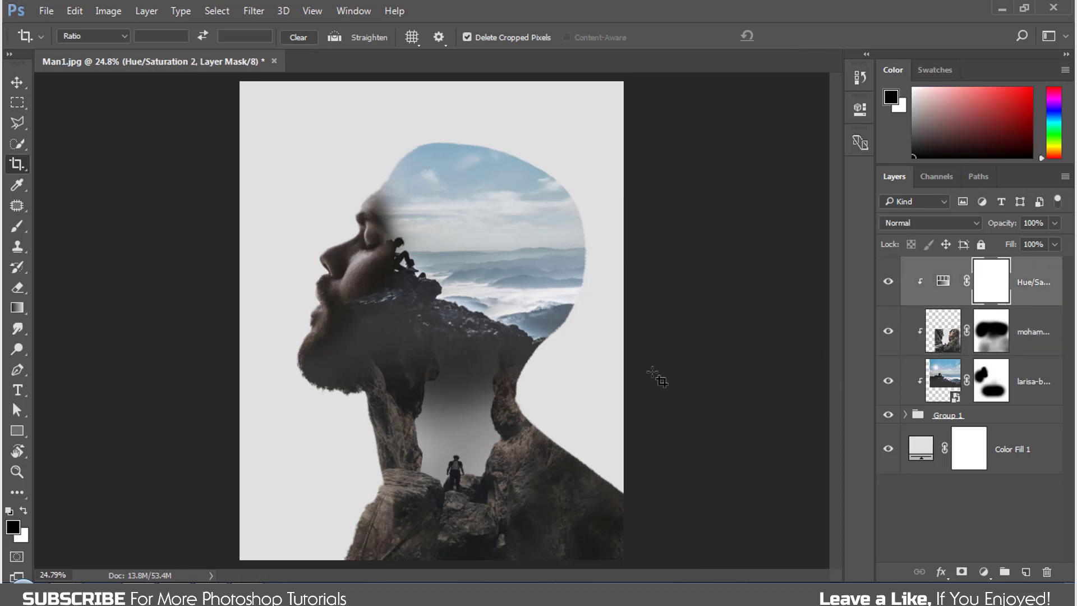
left_click(76, 593)
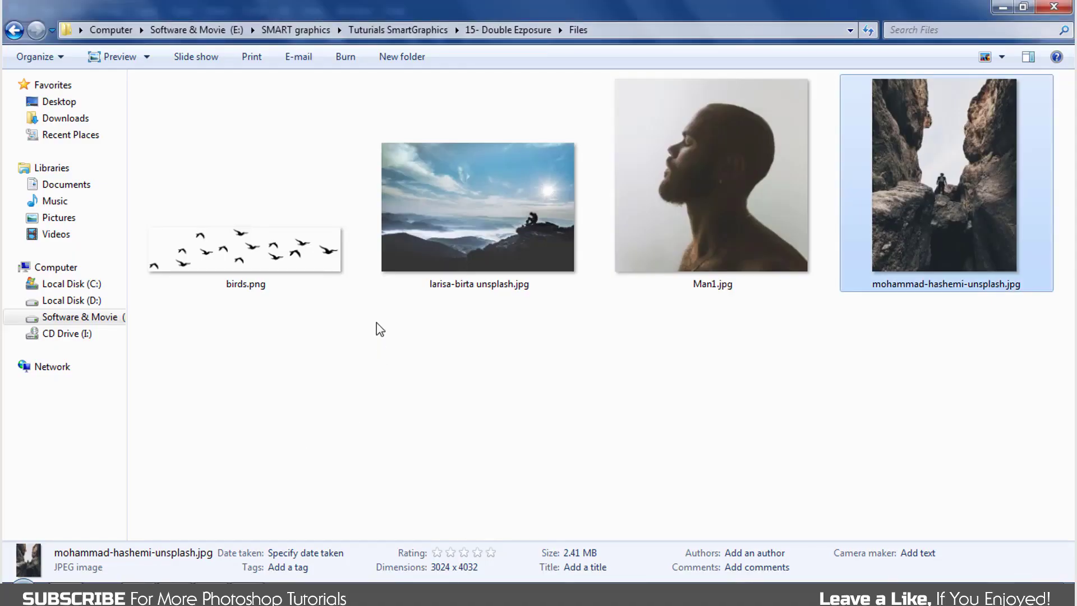
left_click_drag(287, 266, 355, 400)
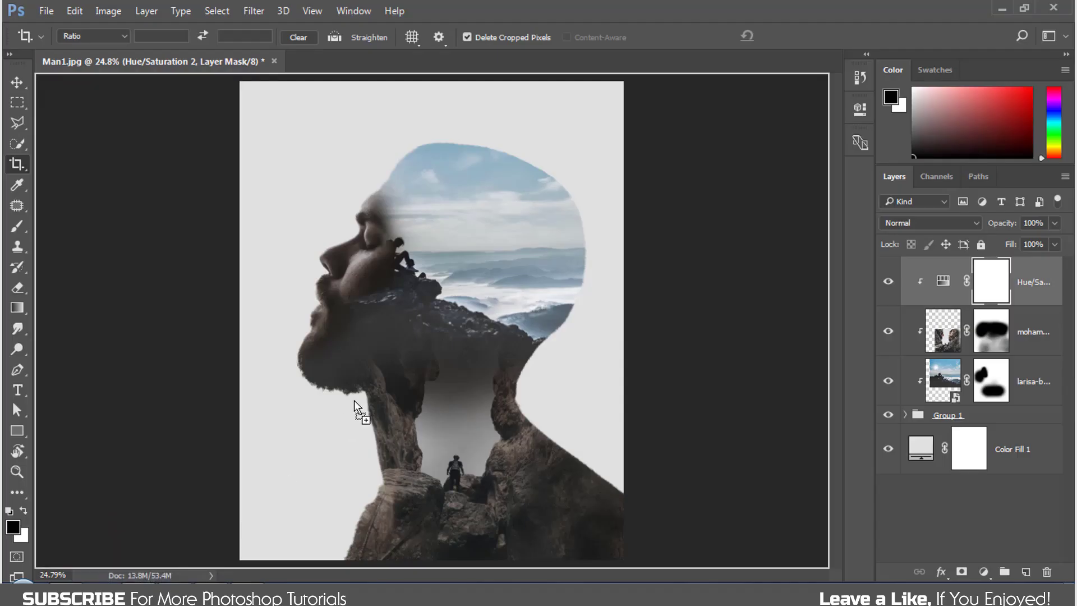
left_click_drag(488, 240, 562, 158)
left_click(541, 37)
key("c")
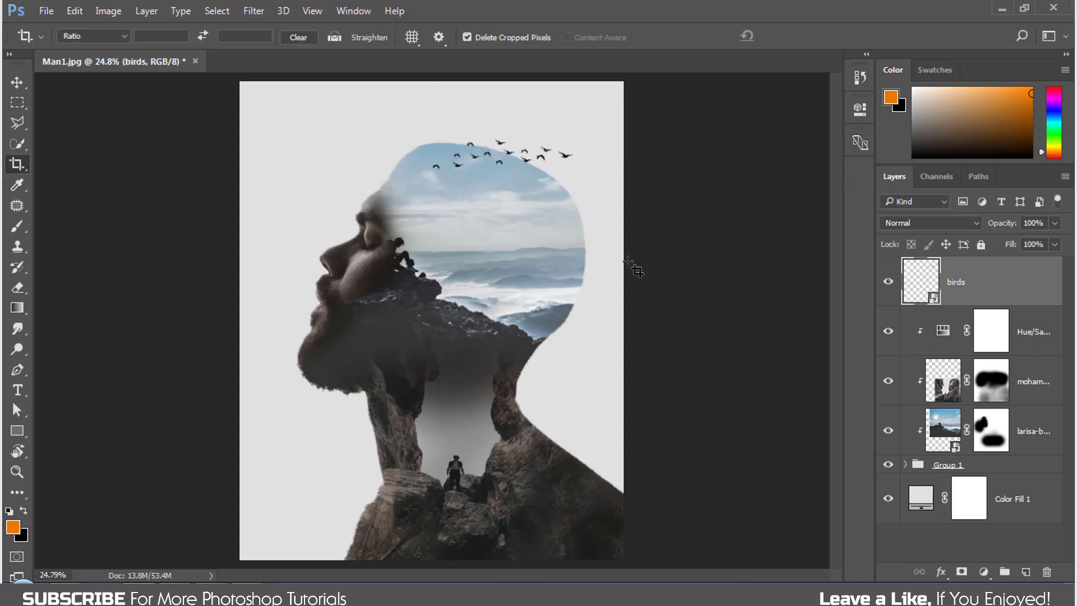